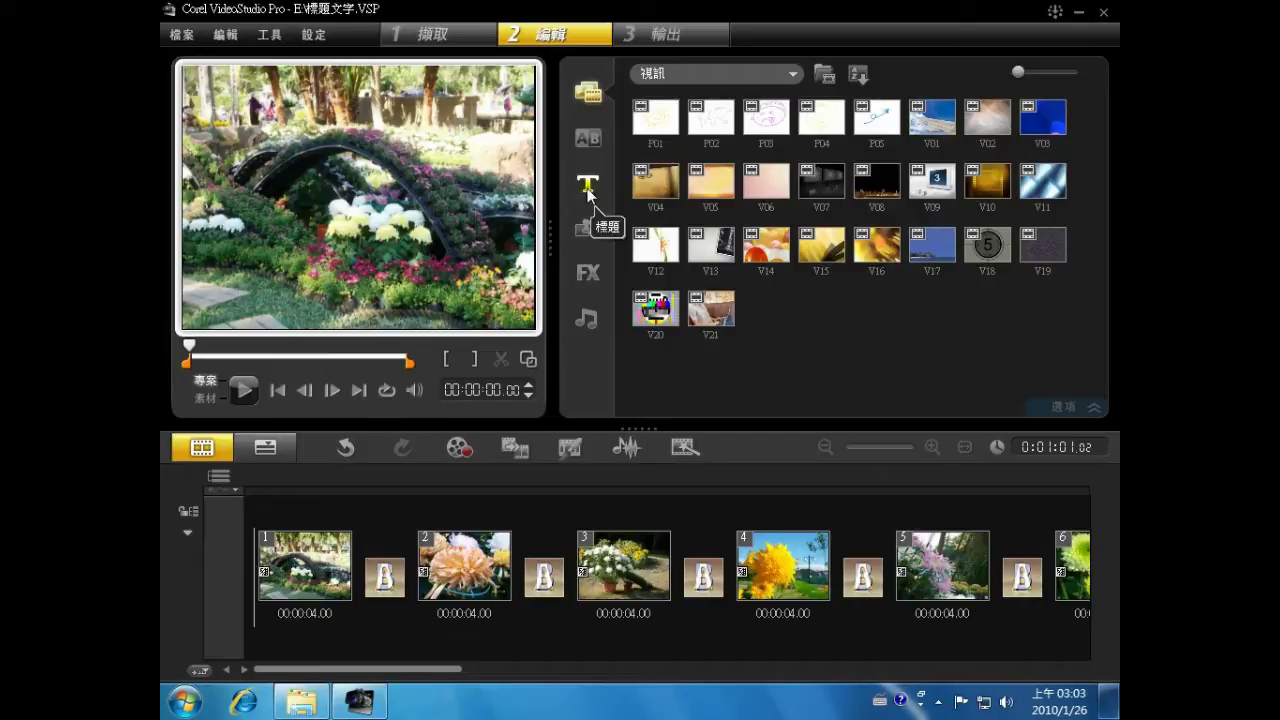
- Add the title text 士林官邸花展 over the first clip at the very start of the timeline
{"action": "left_click", "coordinate": [588, 186]}
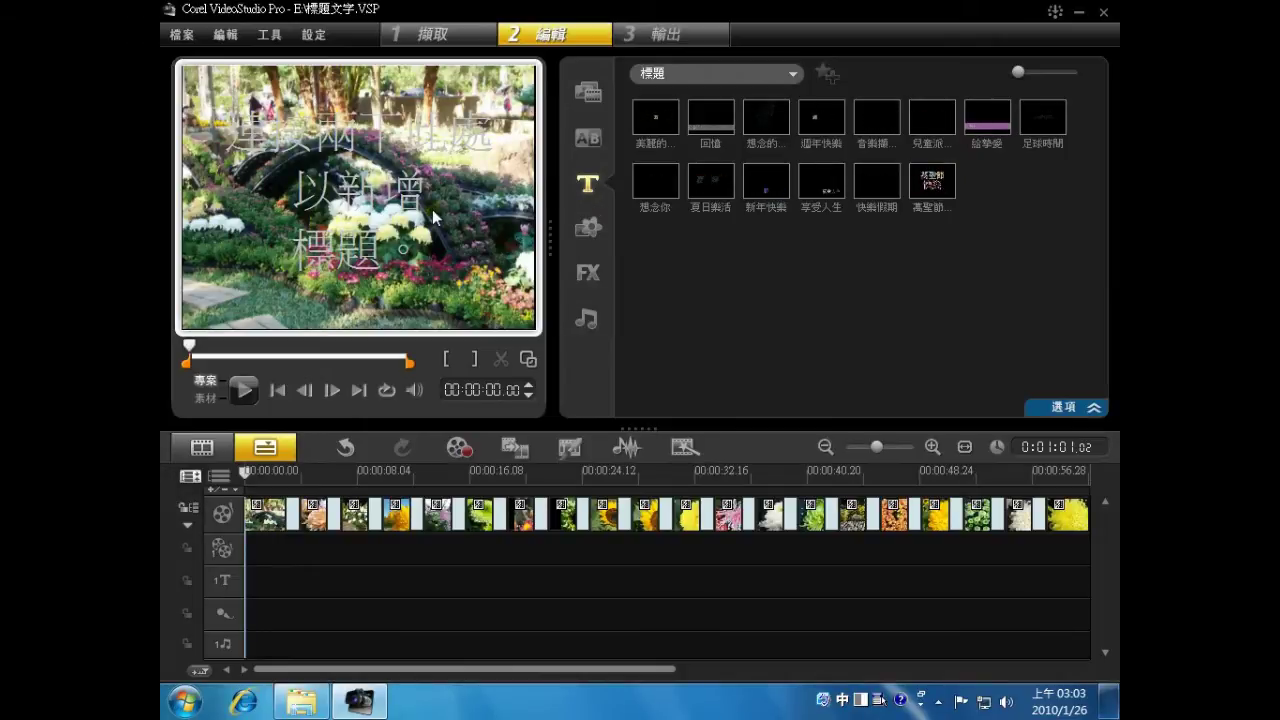
{"action": "left_click", "coordinate": [264, 471]}
{"action": "left_click_drag", "start_coordinate": [262, 483], "coordinate": [245, 483]}
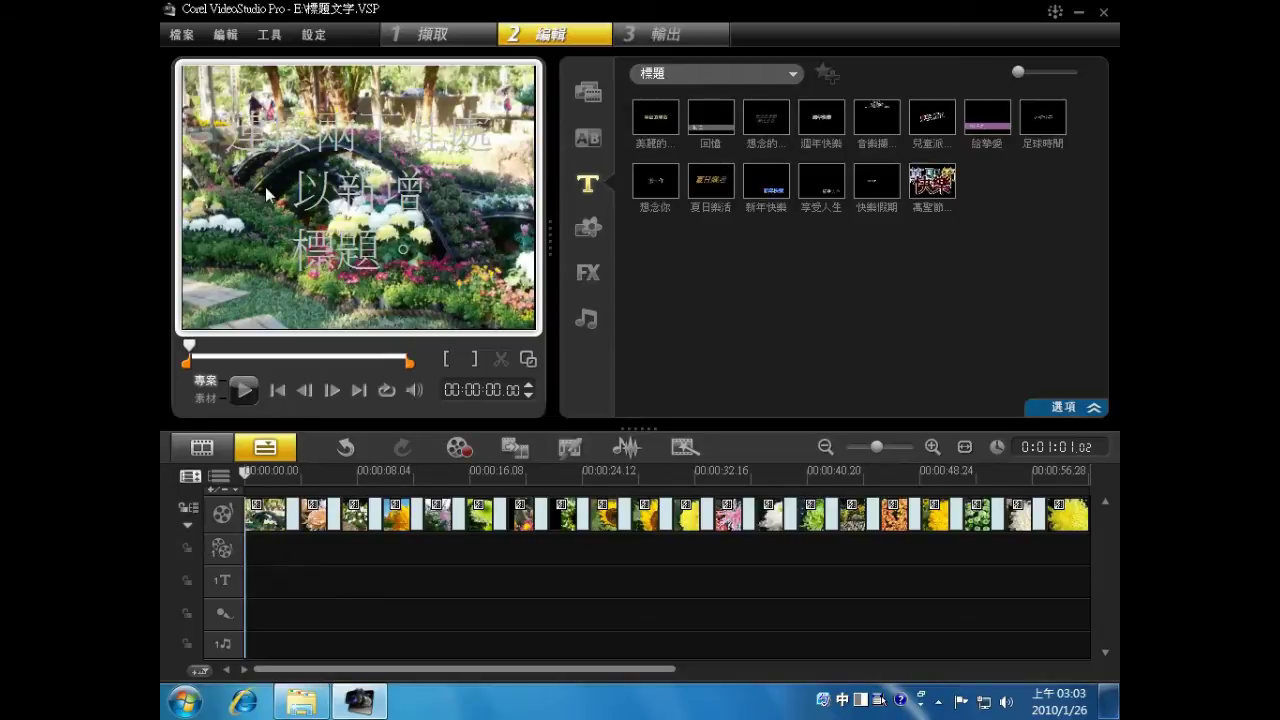
{"action": "double_click", "coordinate": [265, 187]}
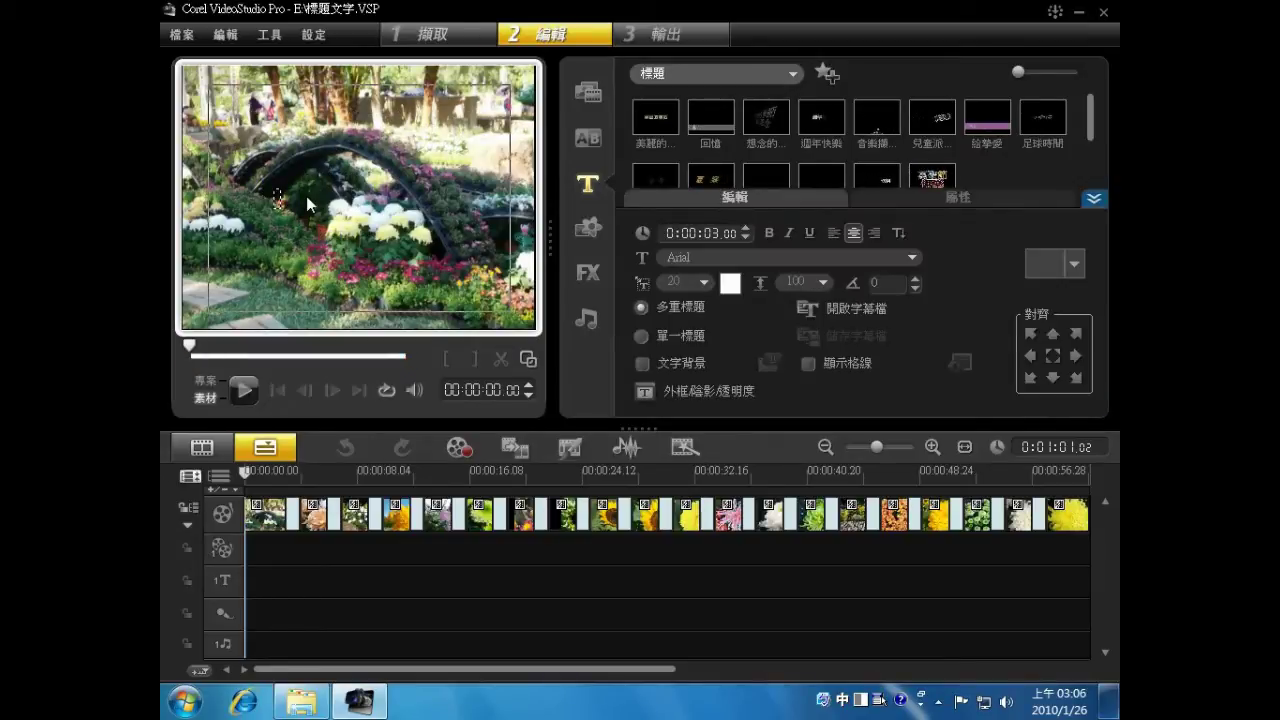
{"action": "type", "text": "士林官邸花展"}
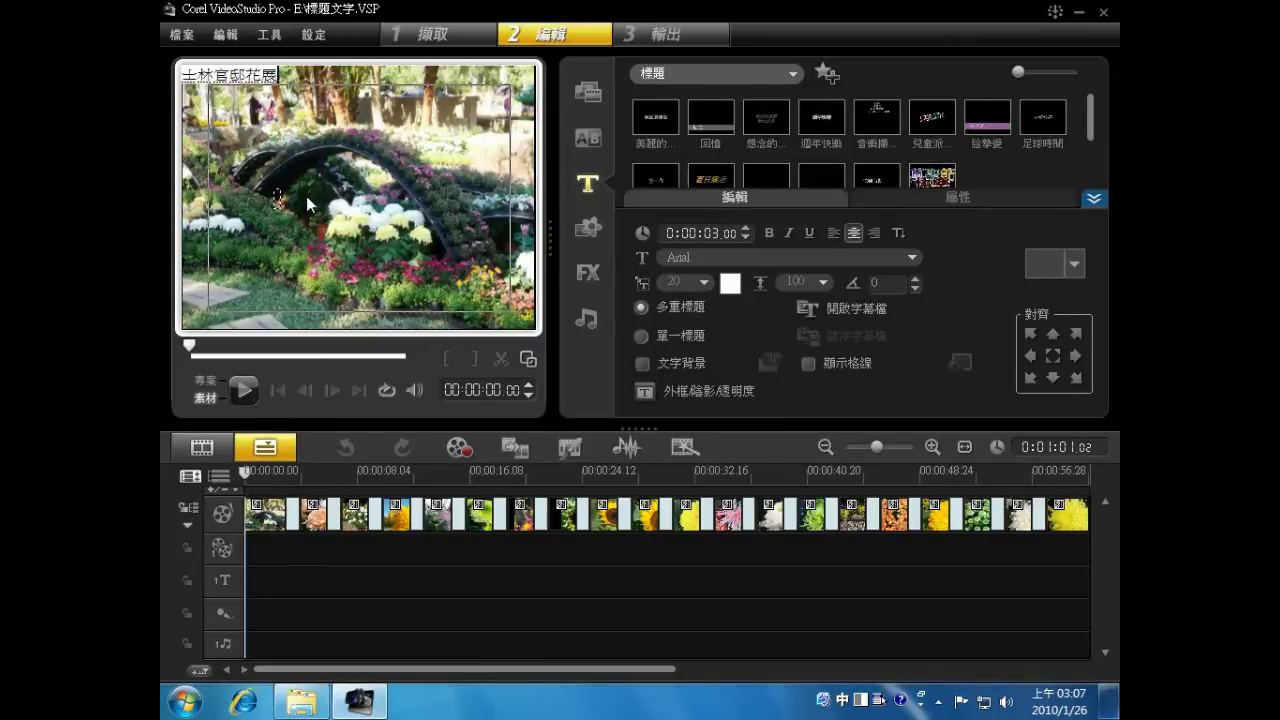
{"action": "left_click", "coordinate": [306, 196]}
{"action": "left_click", "coordinate": [350, 210]}
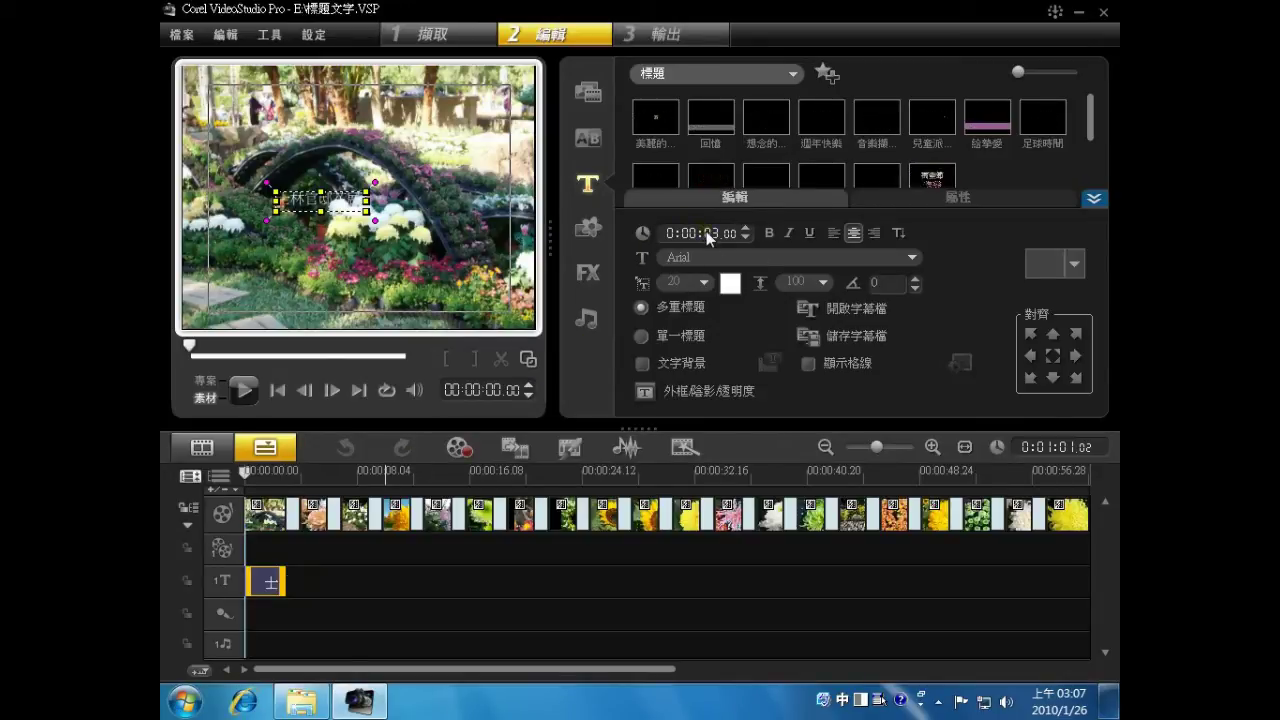
- Set the title's duration to 5 seconds and enlarge it to about size 47, roughly centred in the frame
{"action": "left_click", "coordinate": [746, 228]}
{"action": "left_click", "coordinate": [746, 228]}
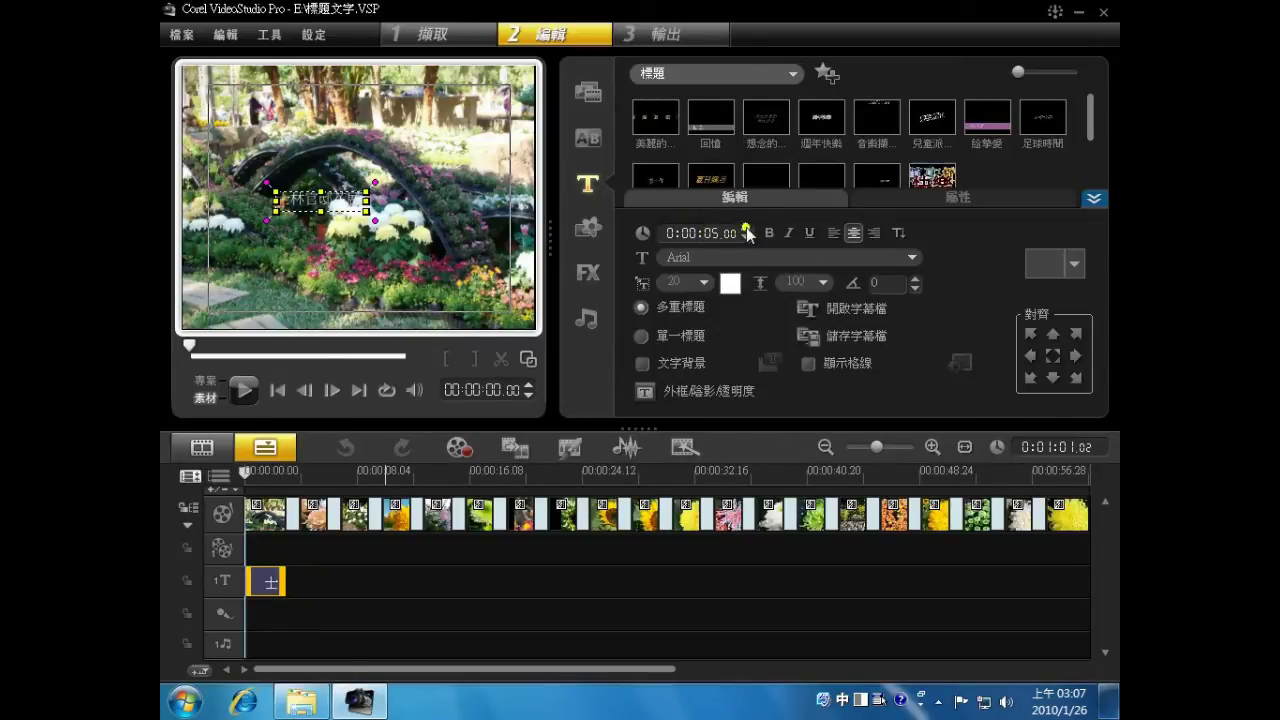
{"action": "left_click", "coordinate": [331, 216]}
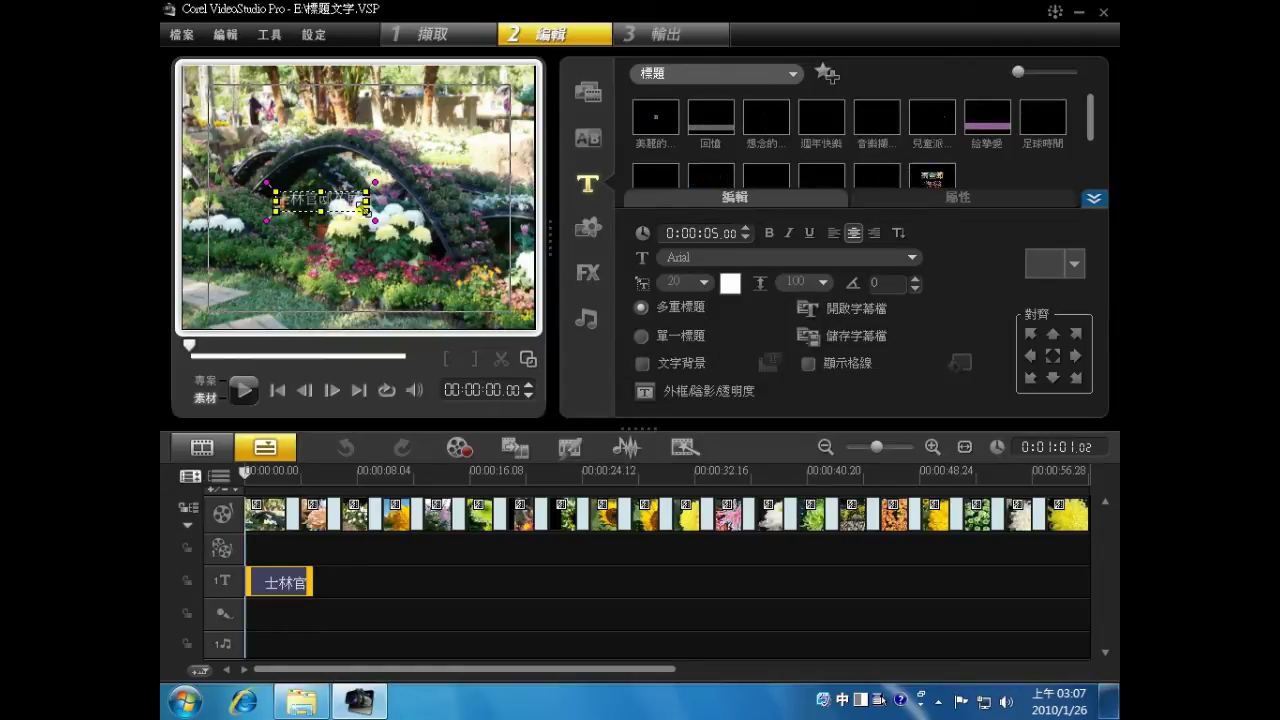
{"action": "left_click_drag", "start_coordinate": [364, 209], "coordinate": [397, 240]}
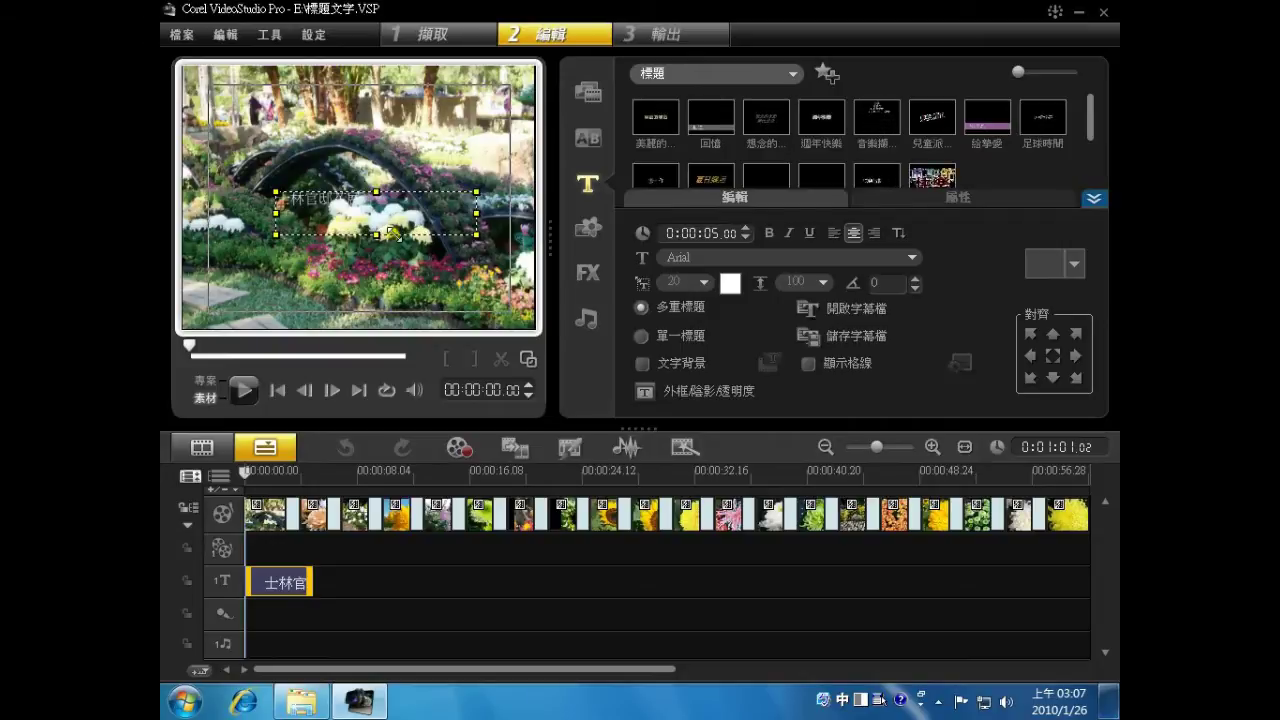
{"action": "left_click_drag", "start_coordinate": [396, 224], "coordinate": [376, 218]}
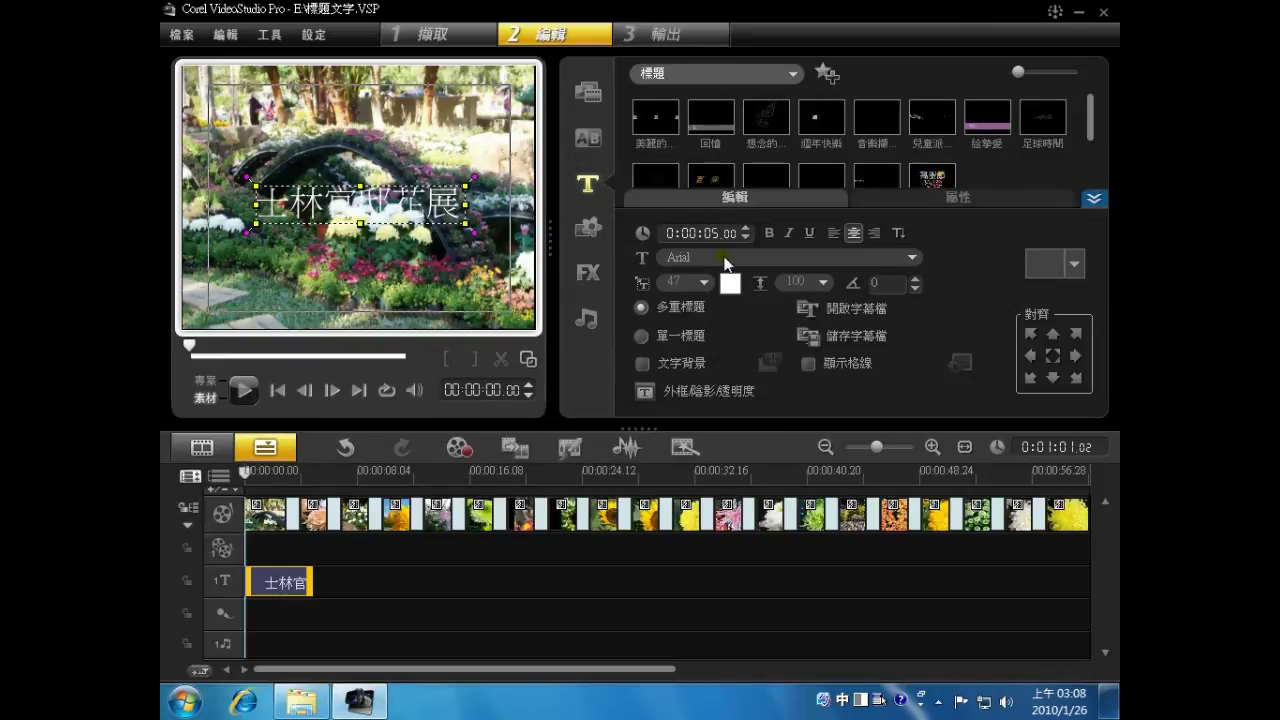
- Set the title's font to 華康儷中黑 and its colour to dark red
{"action": "left_click", "coordinate": [911, 258]}
{"action": "left_click_drag", "start_coordinate": [988, 321], "coordinate": [989, 353]}
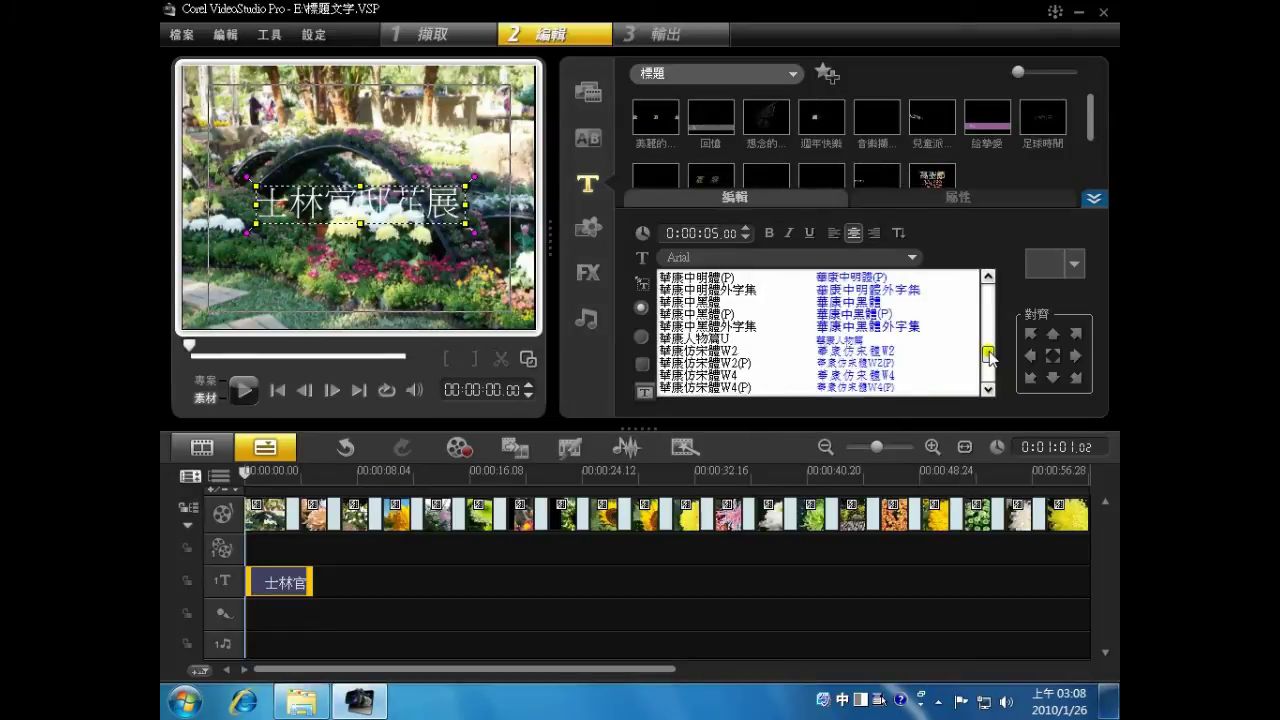
{"action": "left_click_drag", "start_coordinate": [990, 356], "coordinate": [990, 359]}
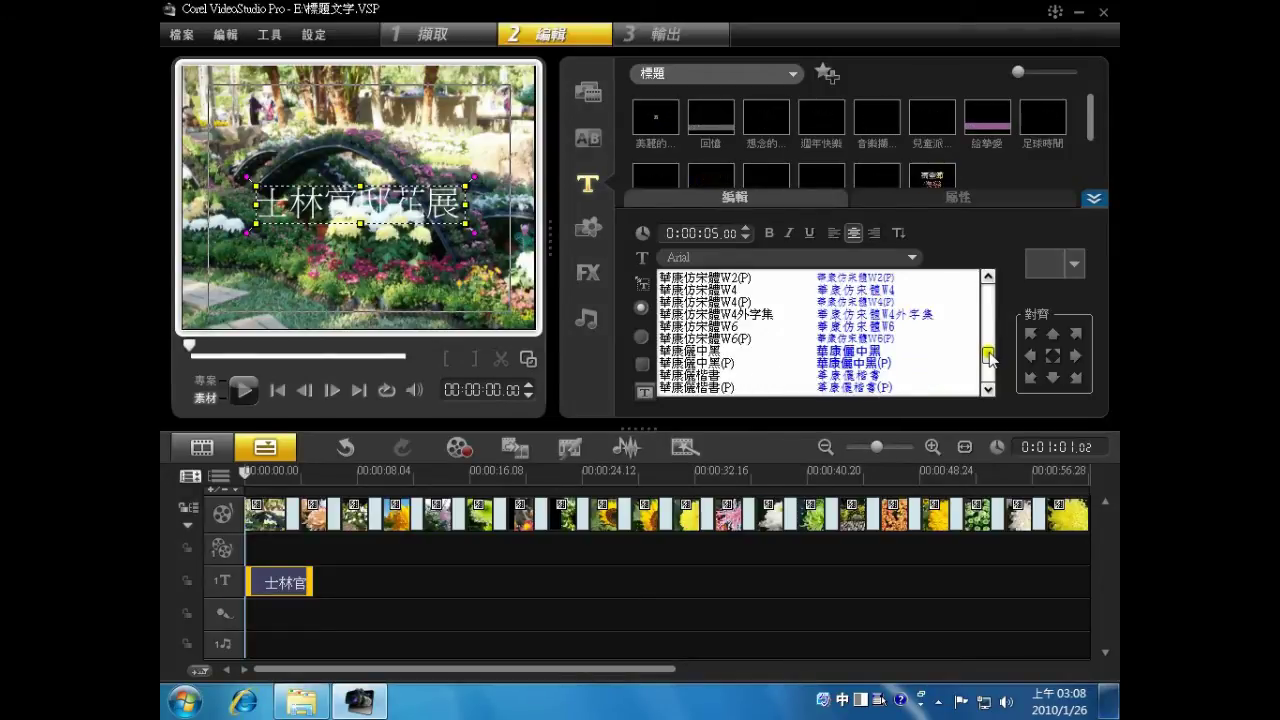
{"action": "left_click", "coordinate": [891, 352]}
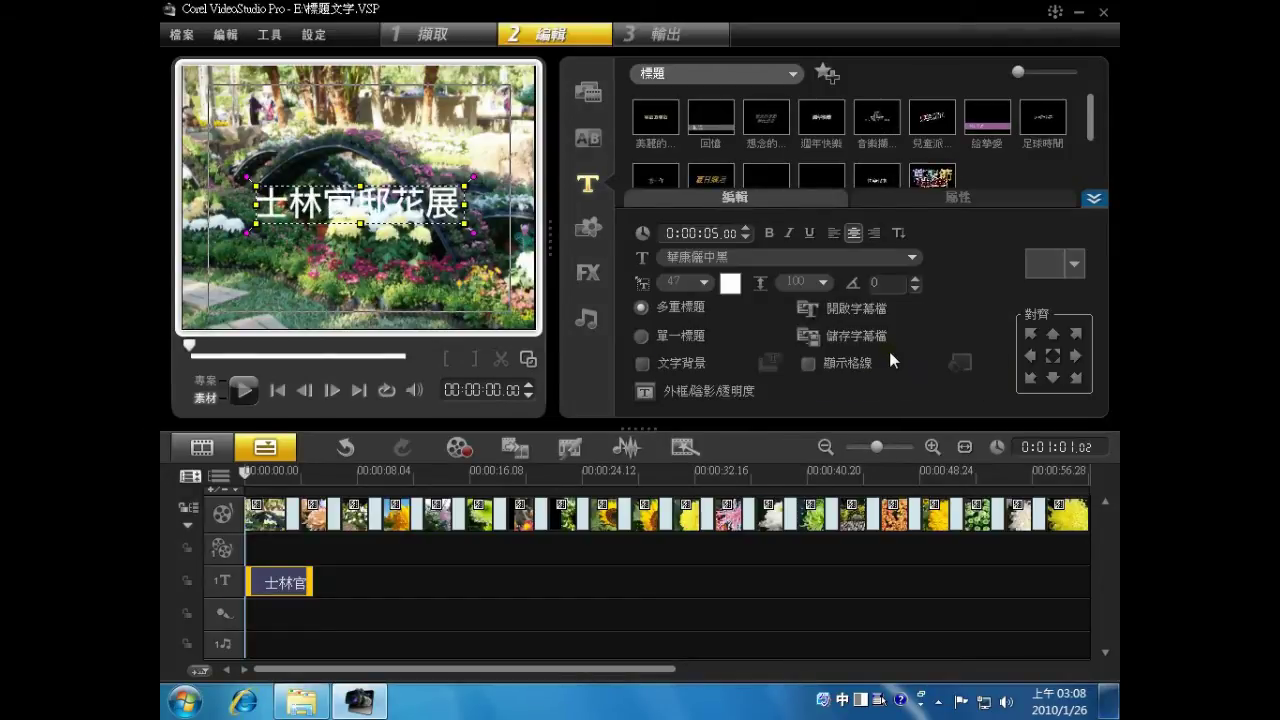
{"action": "left_click", "coordinate": [731, 285]}
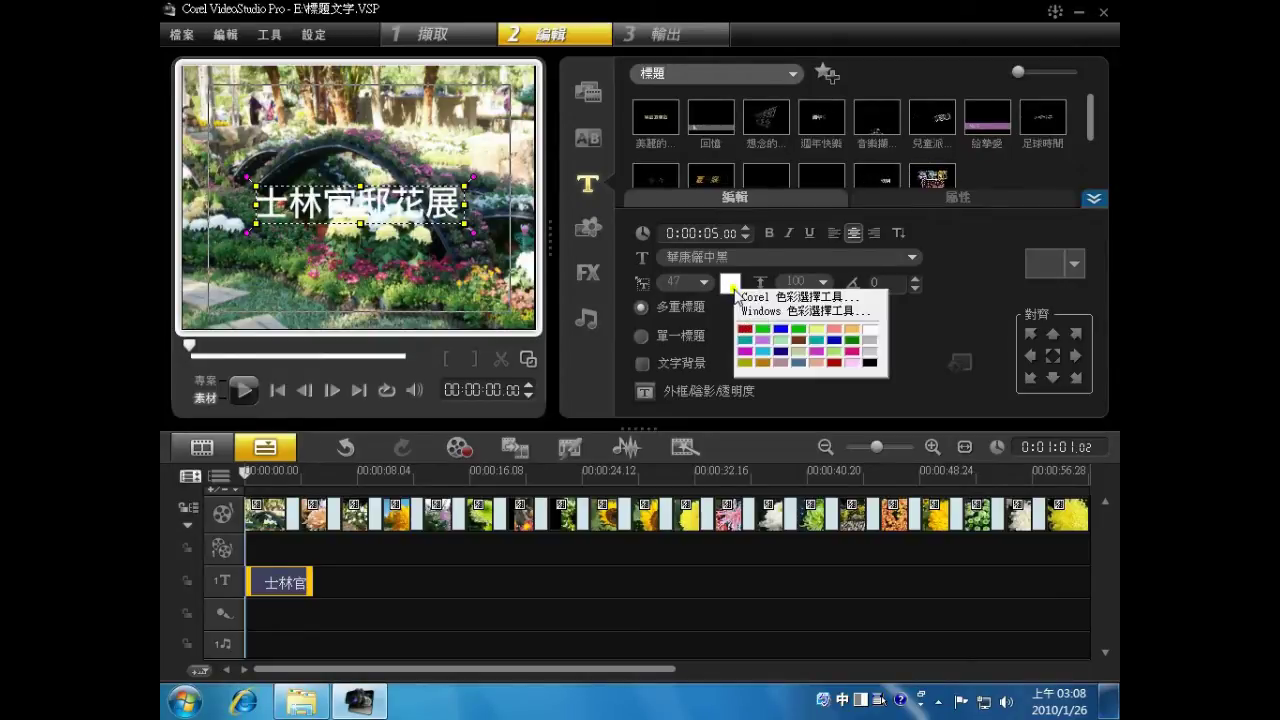
{"action": "left_click", "coordinate": [745, 328]}
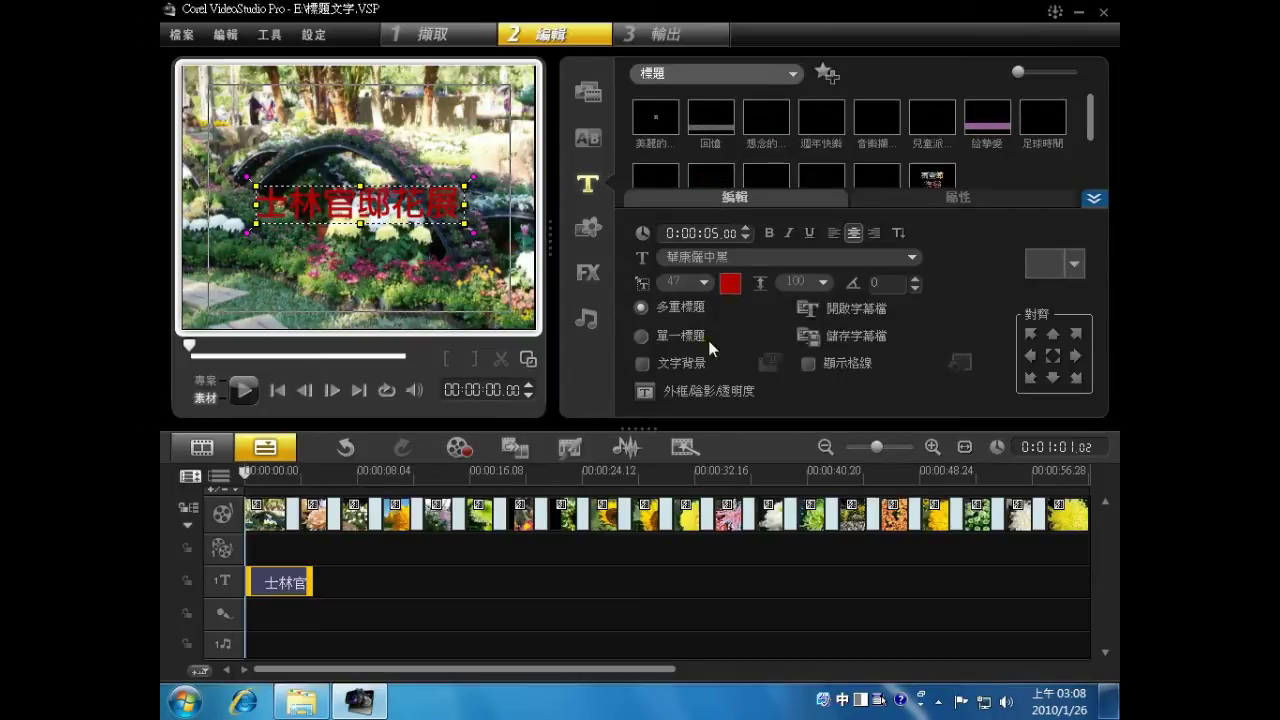
- Give the title text an outer stroke outline with a border width of 6.0
{"action": "left_click", "coordinate": [646, 393]}
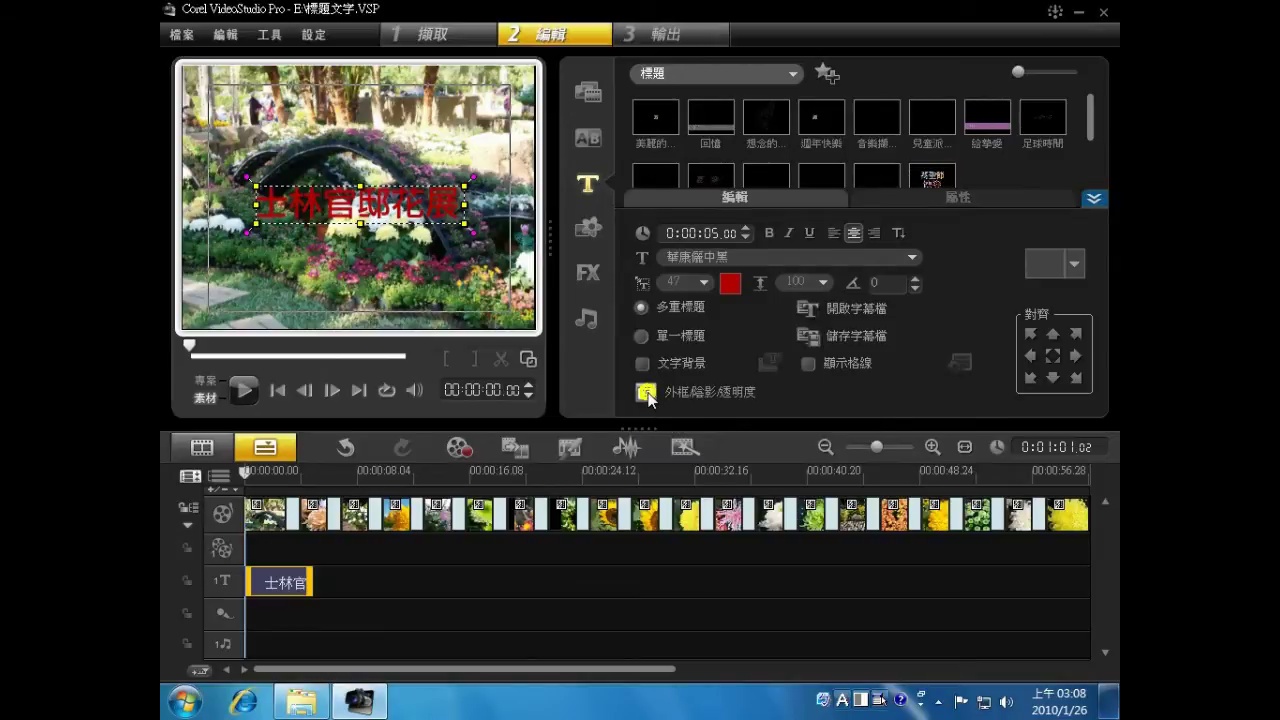
{"action": "left_click_drag", "start_coordinate": [681, 415], "coordinate": [628, 237]}
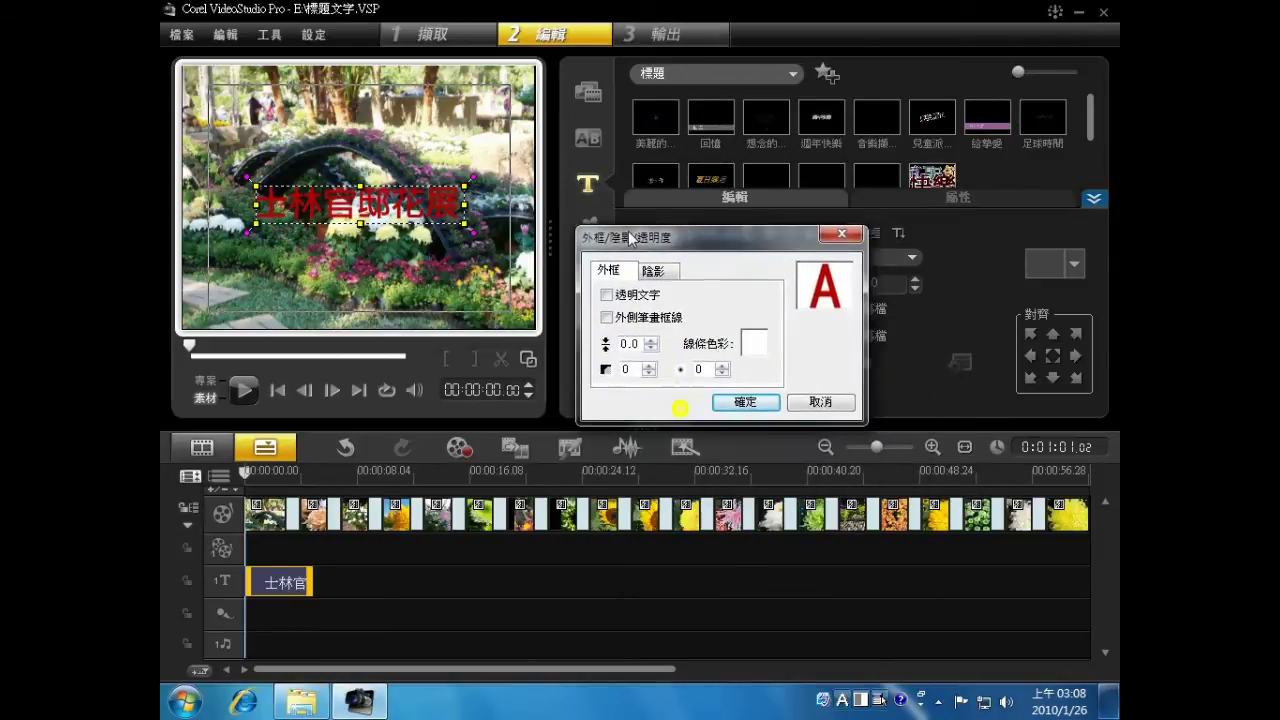
{"action": "left_click", "coordinate": [606, 318]}
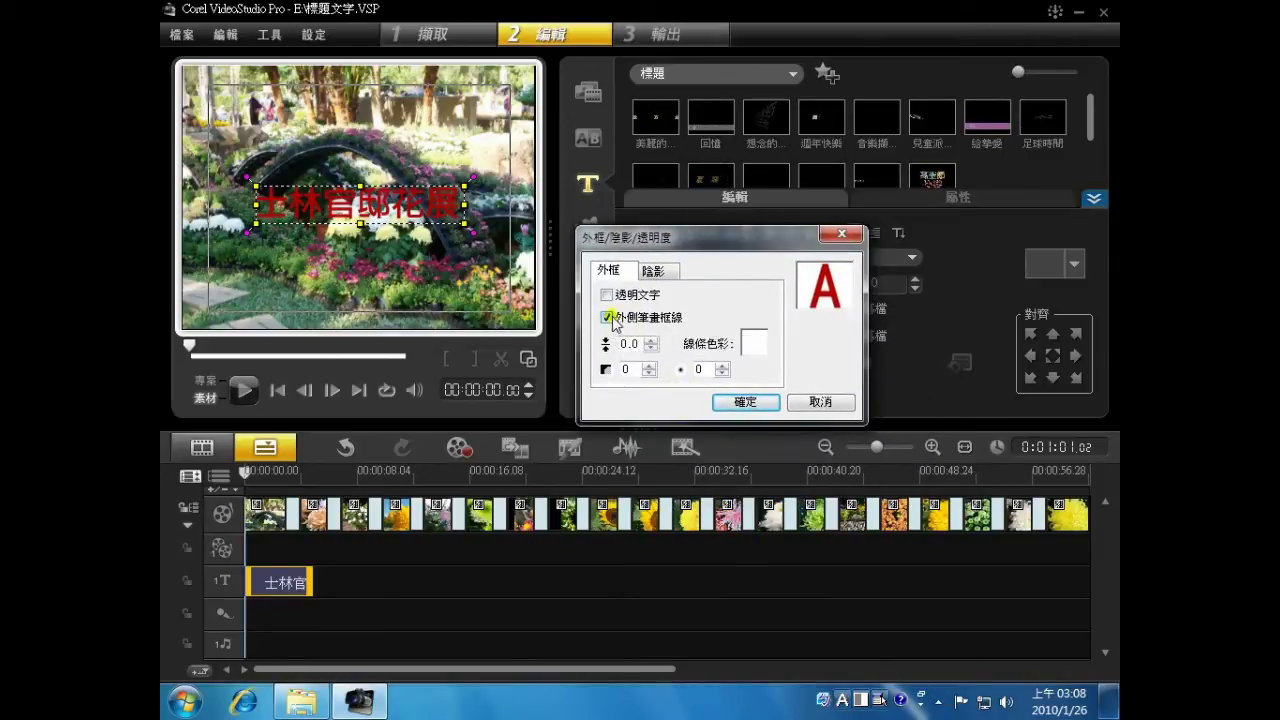
{"action": "left_click", "coordinate": [652, 339]}
{"action": "left_click", "coordinate": [652, 339]}
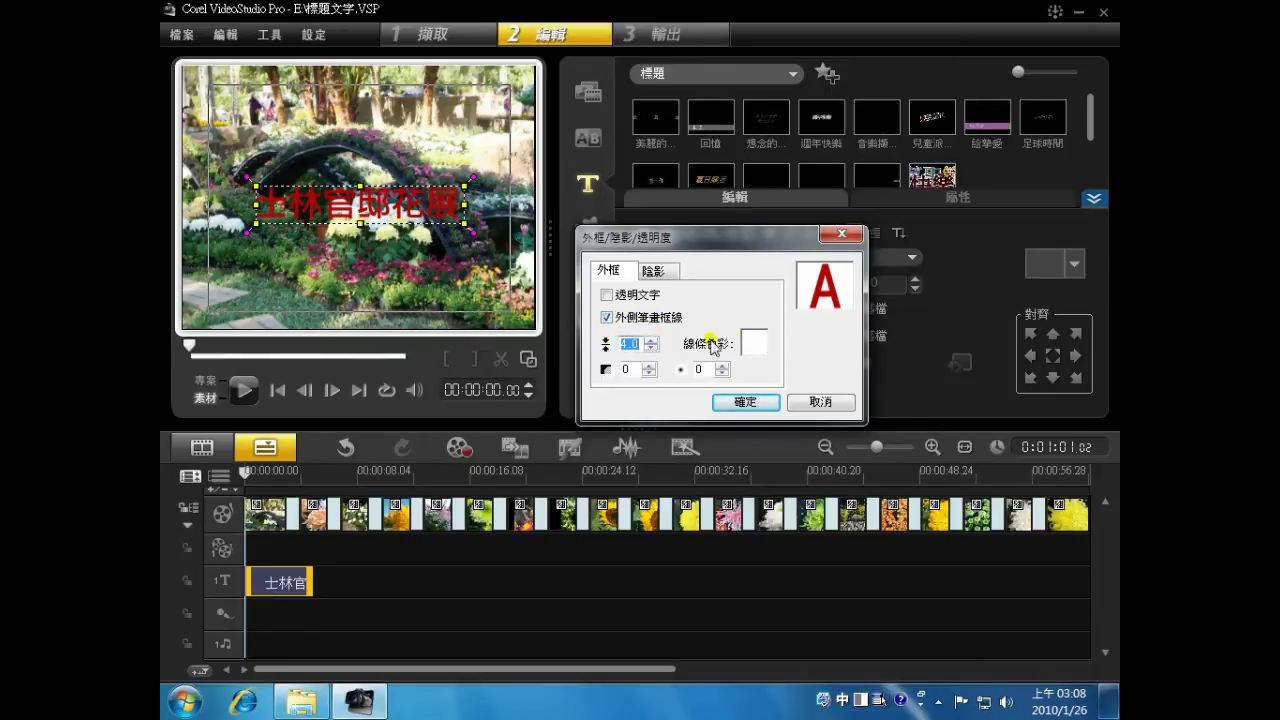
{"action": "left_click", "coordinate": [652, 339]}
{"action": "left_click", "coordinate": [652, 339]}
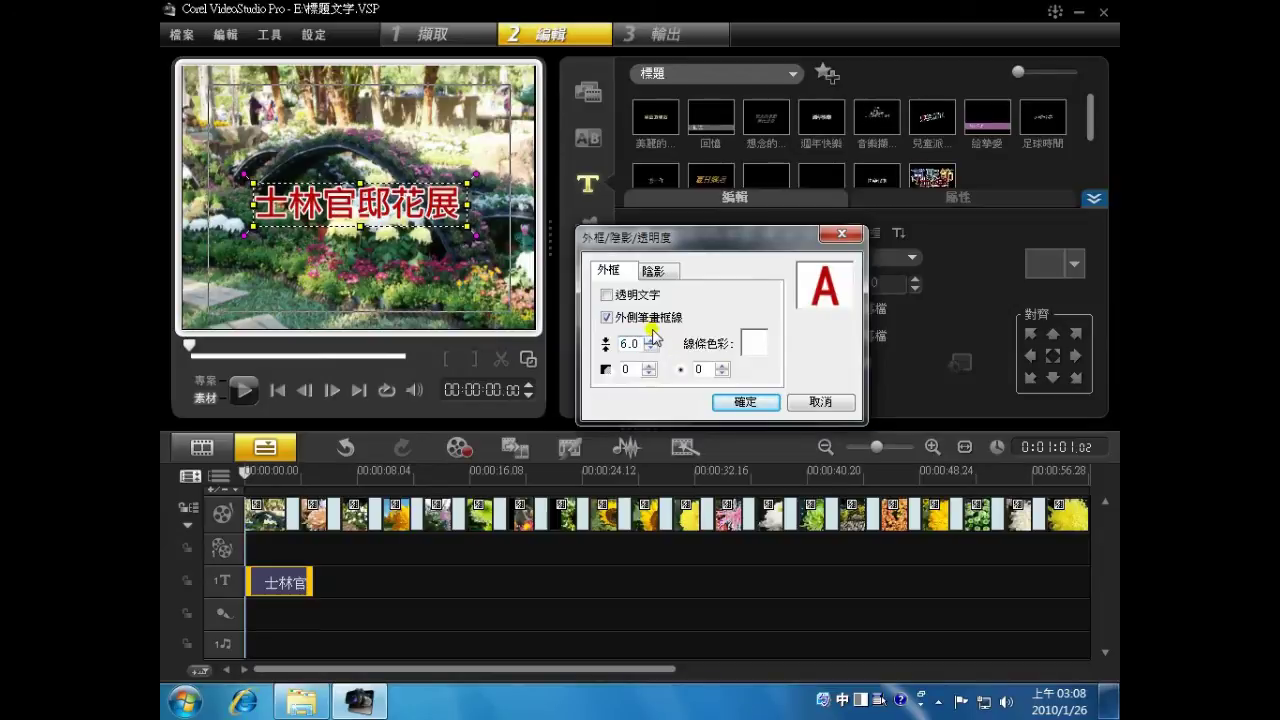
- Add a drop shadow to the title text and apply the border and shadow settings
{"action": "left_click", "coordinate": [655, 272]}
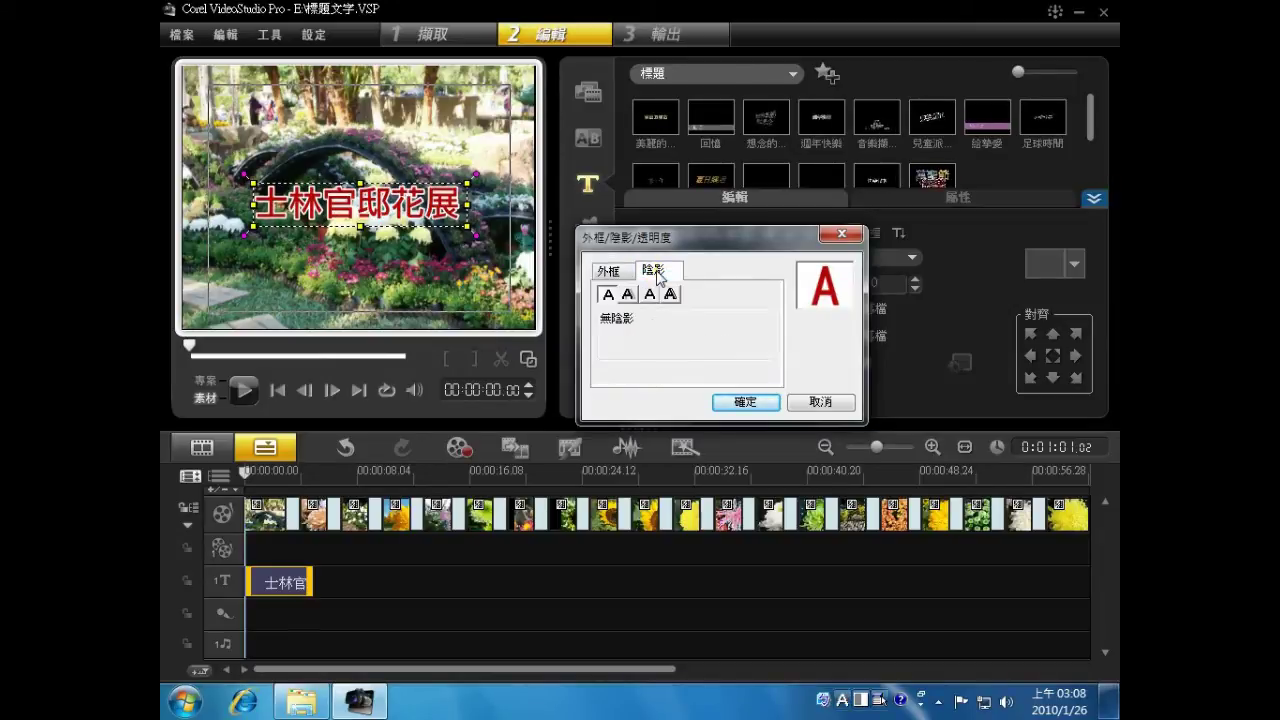
{"action": "left_click", "coordinate": [628, 294]}
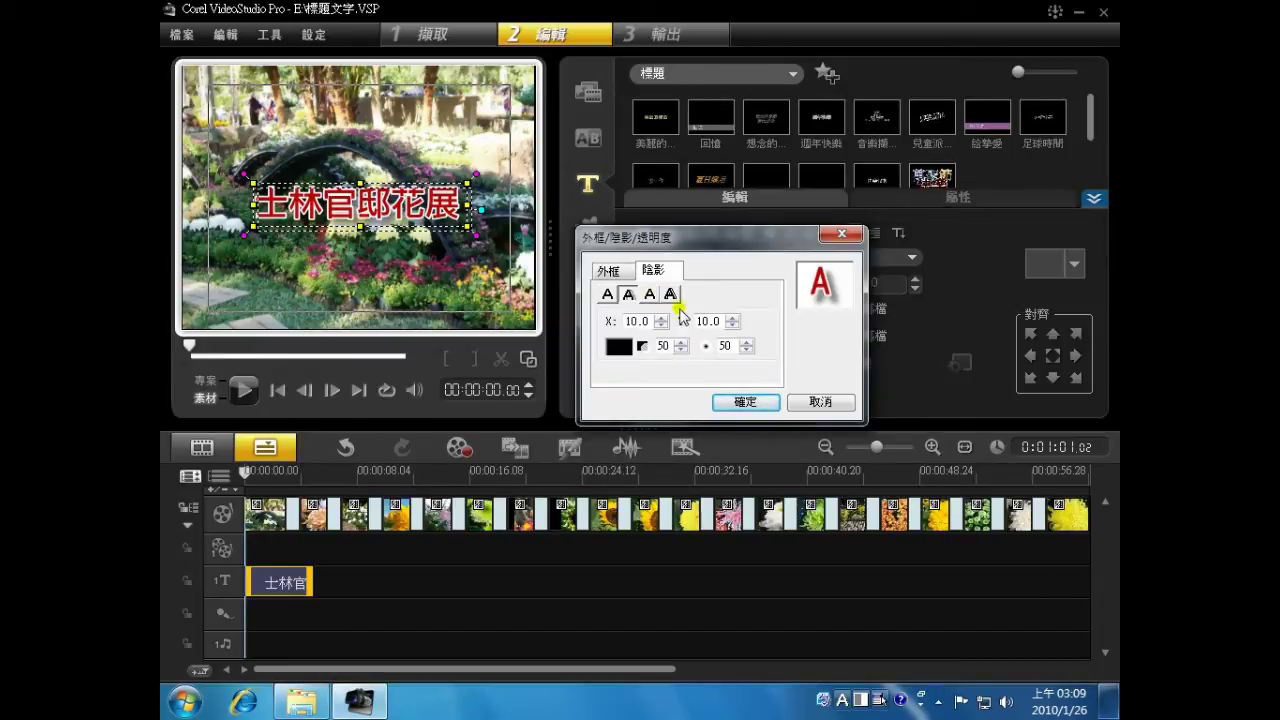
{"action": "left_click", "coordinate": [731, 393]}
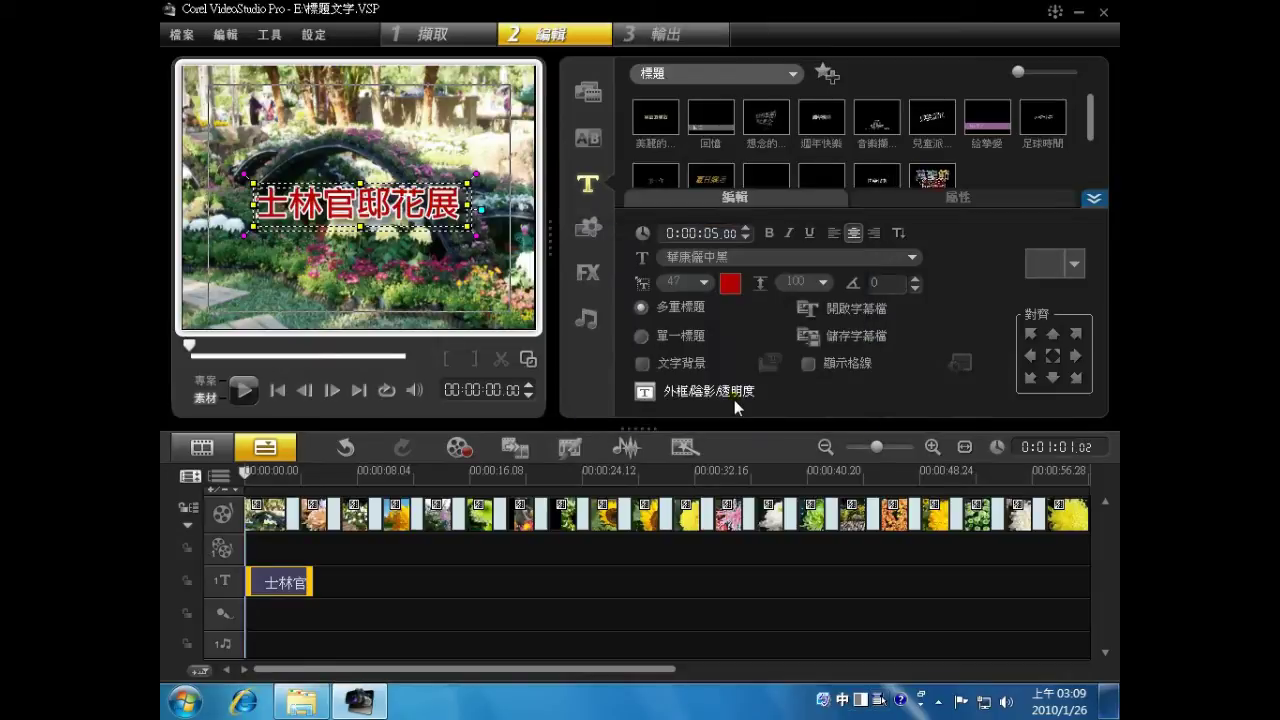
- Break the title into two lines, 士林官邸 and 花展, and reposition it near the middle of the frame
{"action": "double_click", "coordinate": [396, 210]}
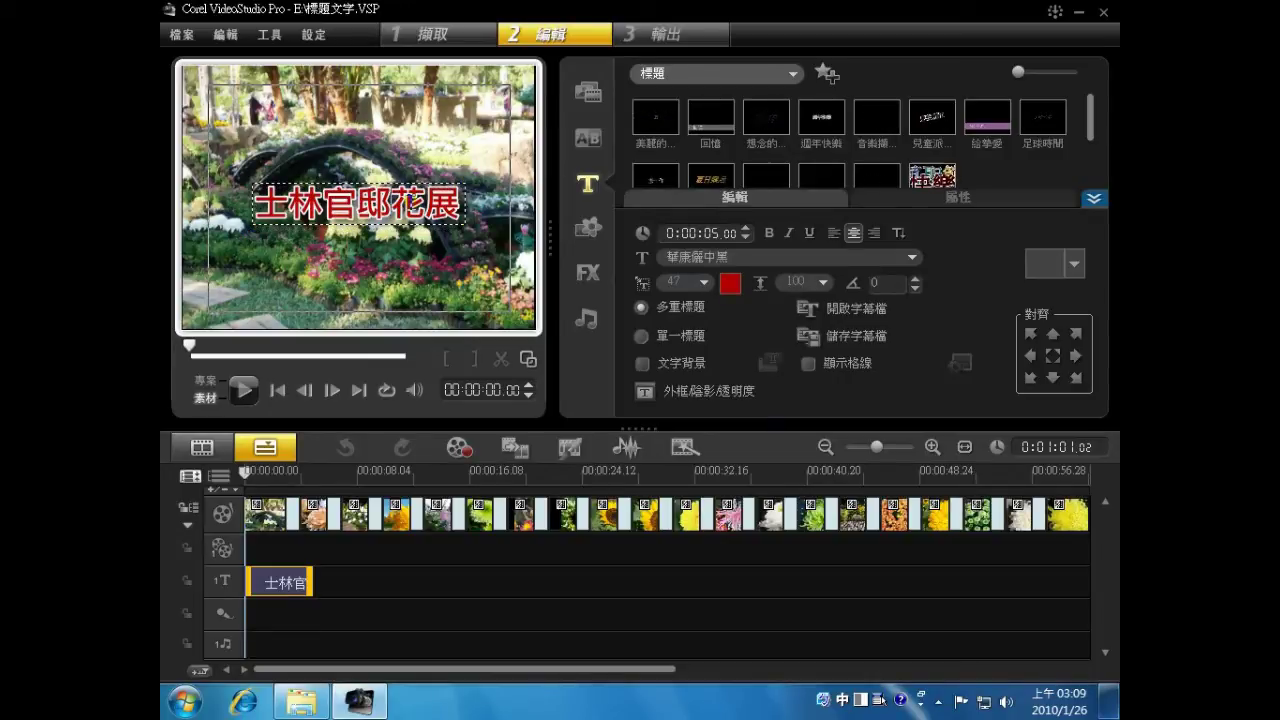
{"action": "key", "text": "Return"}
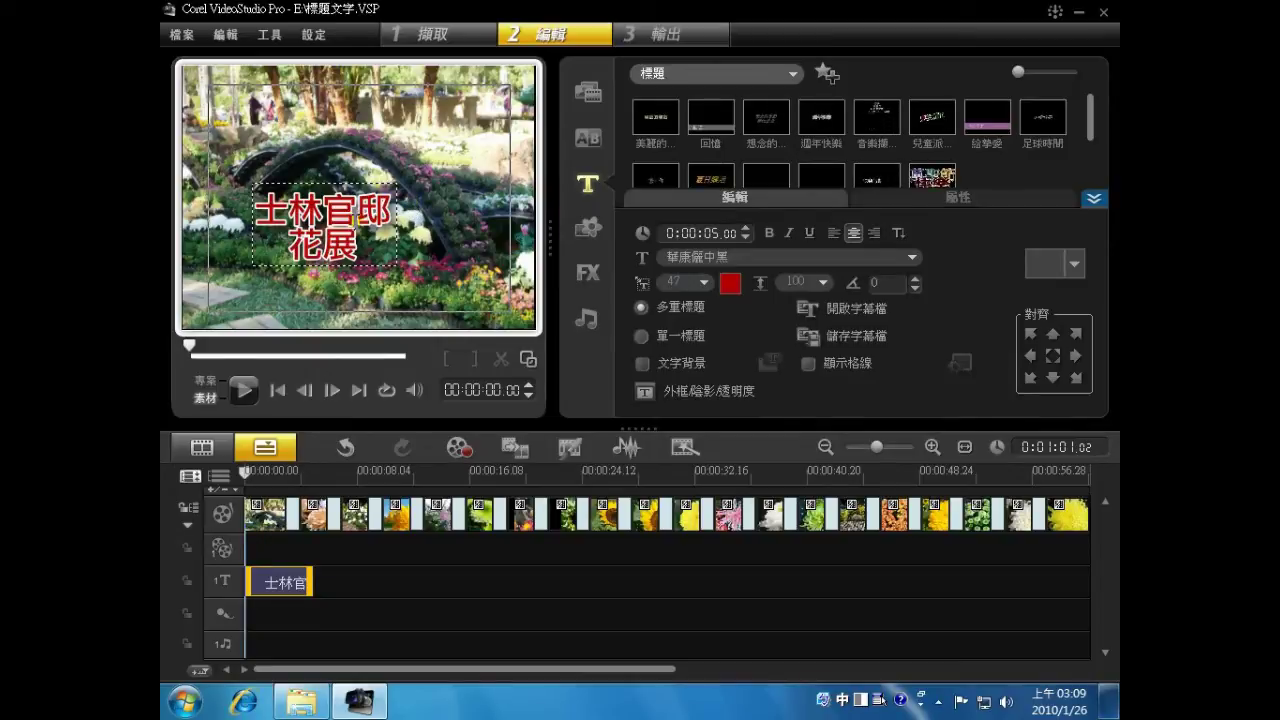
{"action": "left_click_drag", "start_coordinate": [358, 216], "coordinate": [385, 205]}
{"action": "left_click", "coordinate": [385, 205]}
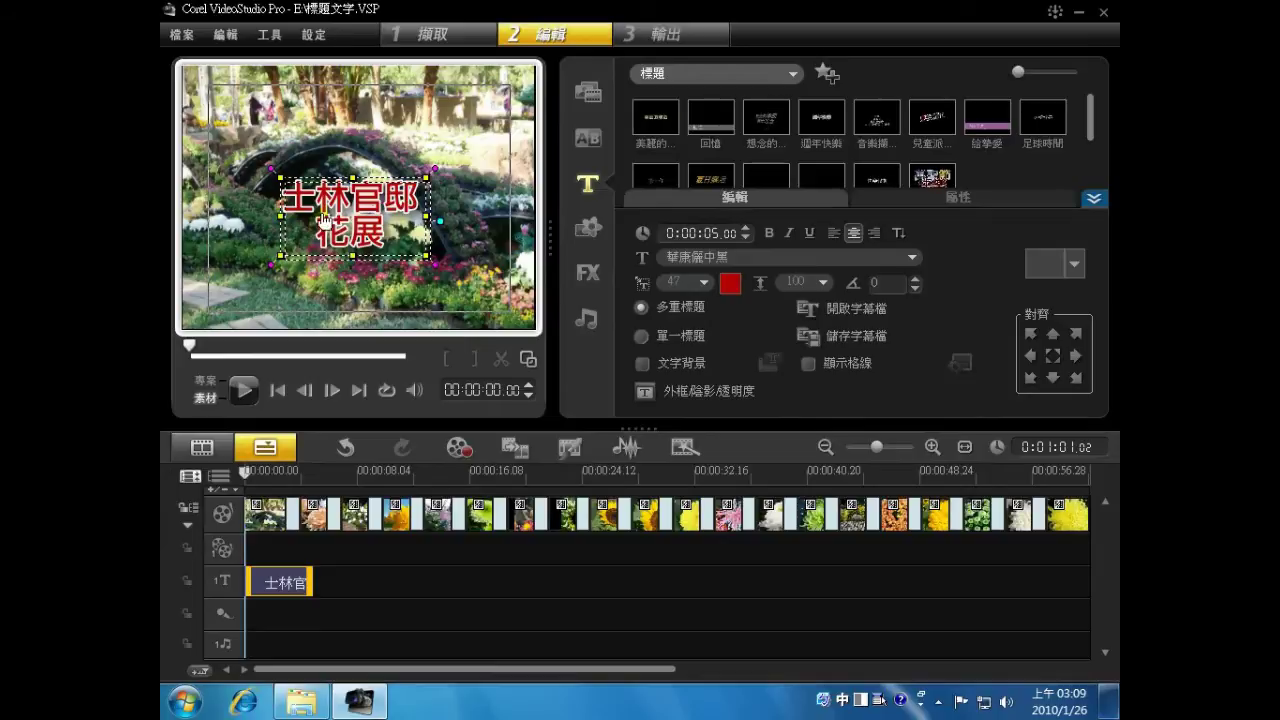
- Set the title's line spacing to 120 and enlarge the text to about size 55, adjusting its position
{"action": "left_click", "coordinate": [824, 283]}
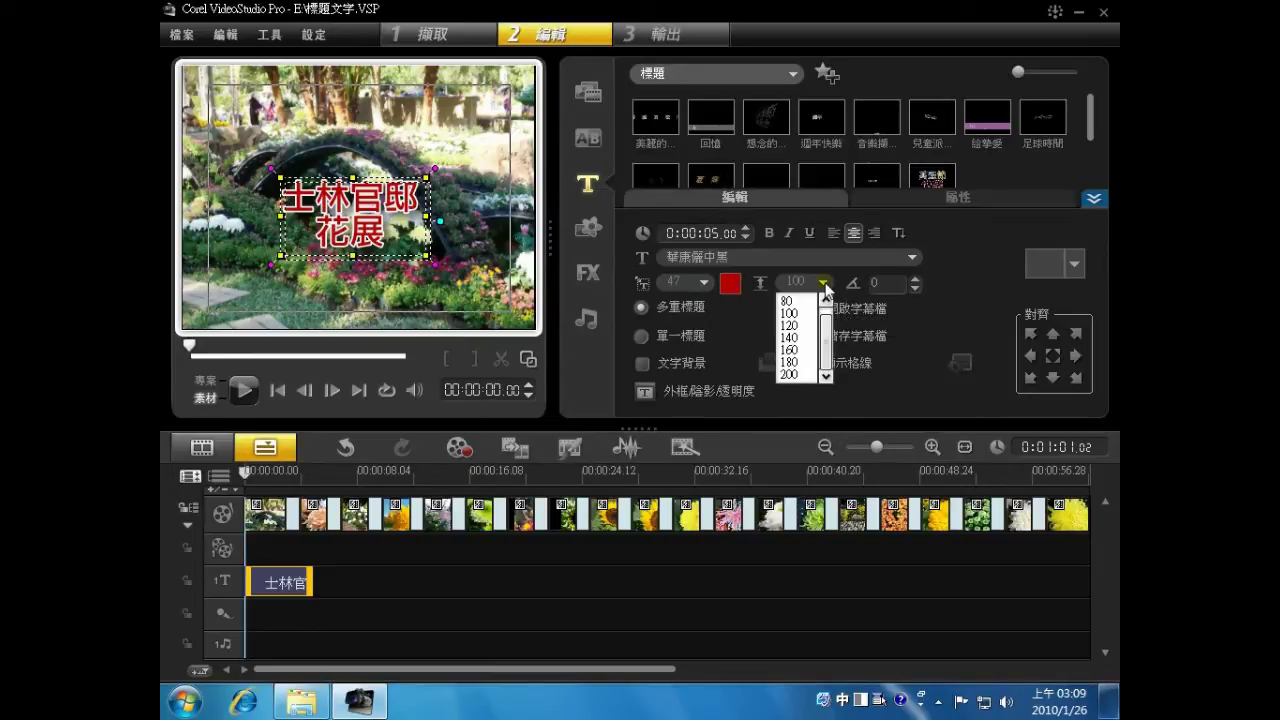
{"action": "left_click", "coordinate": [801, 327]}
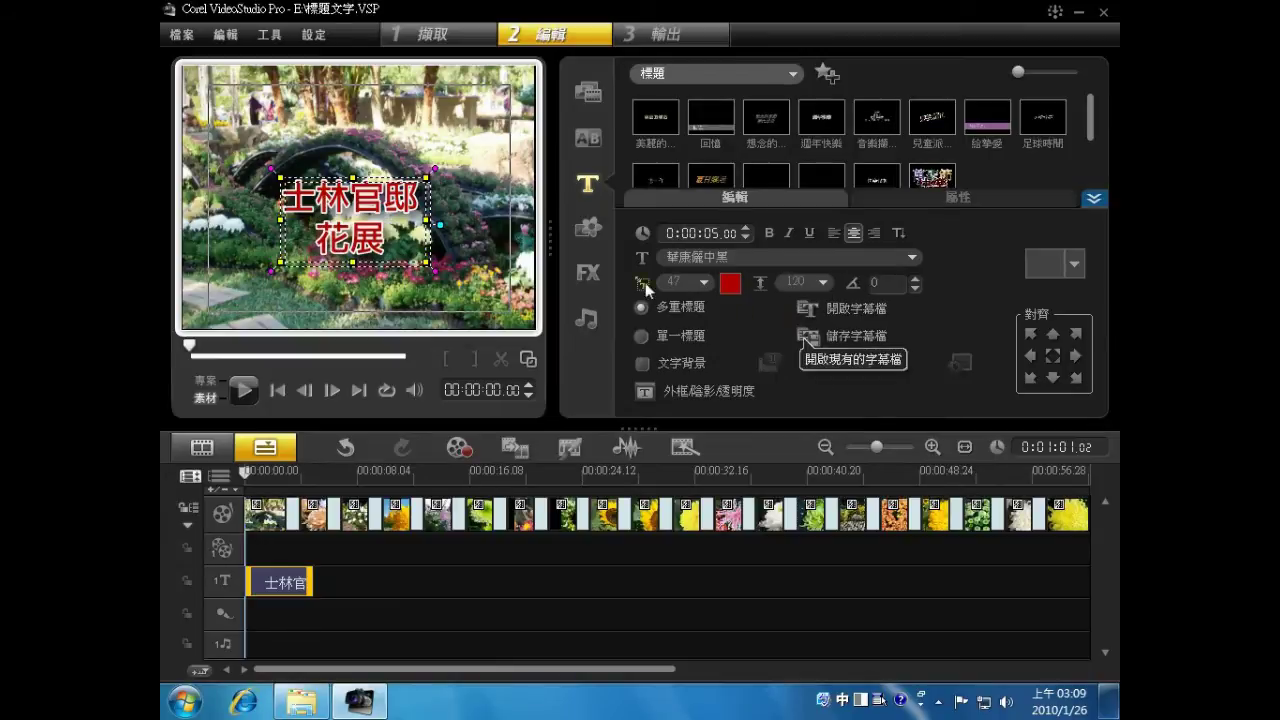
{"action": "left_click_drag", "start_coordinate": [427, 263], "coordinate": [449, 275]}
{"action": "left_click_drag", "start_coordinate": [390, 209], "coordinate": [387, 197]}
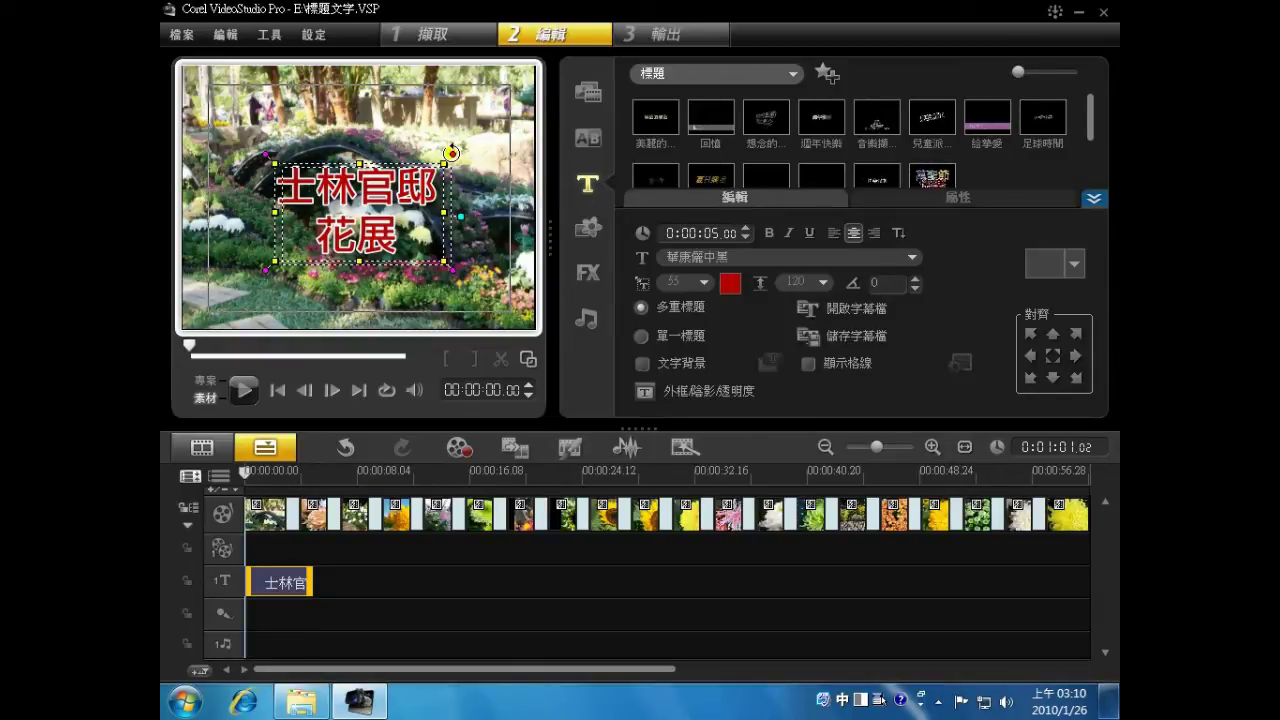
- Tilt the title about 11 degrees and reset its rotation to 0
{"action": "left_click_drag", "start_coordinate": [452, 152], "coordinate": [444, 150]}
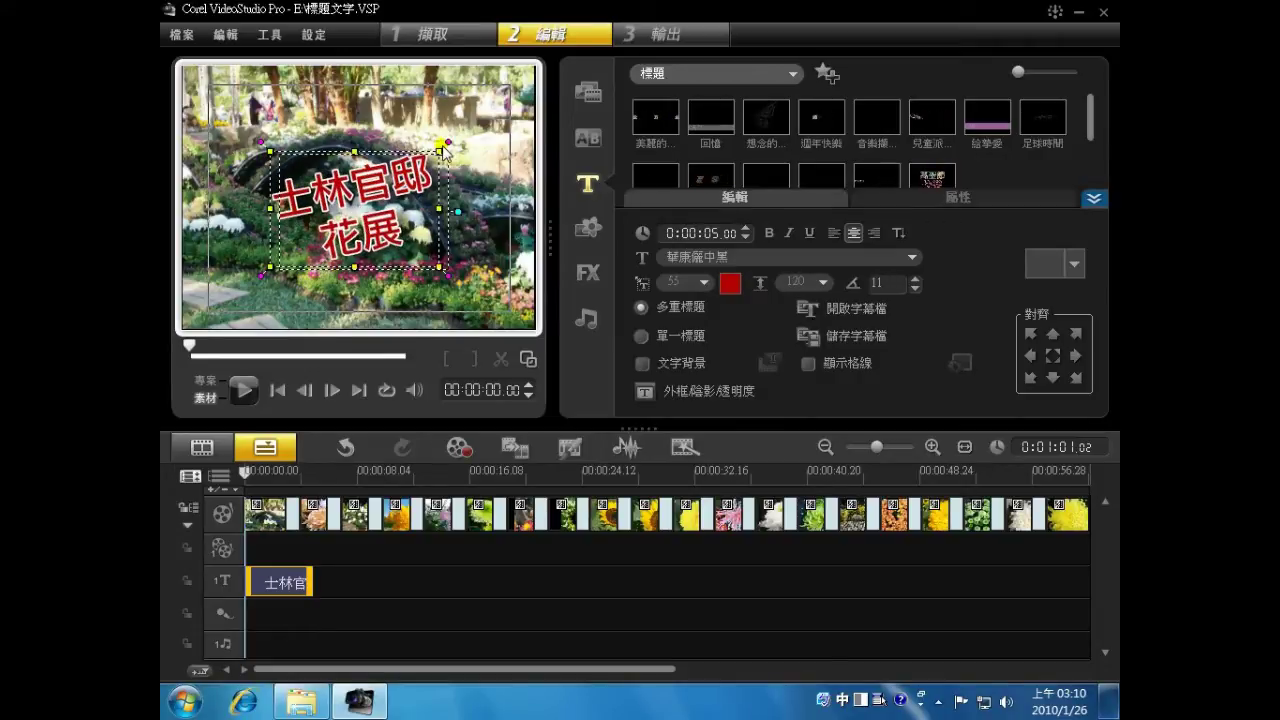
{"action": "double_click", "coordinate": [877, 283]}
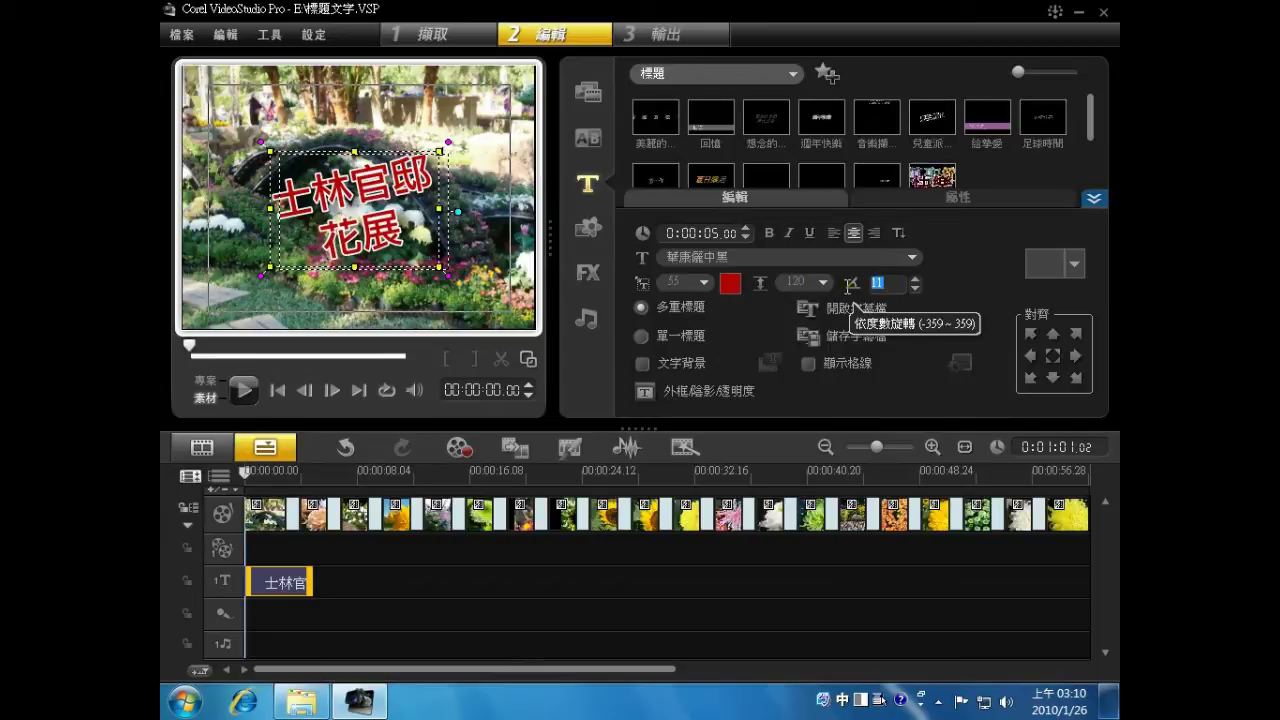
{"action": "type", "text": "0"}
{"action": "key", "text": "Return"}
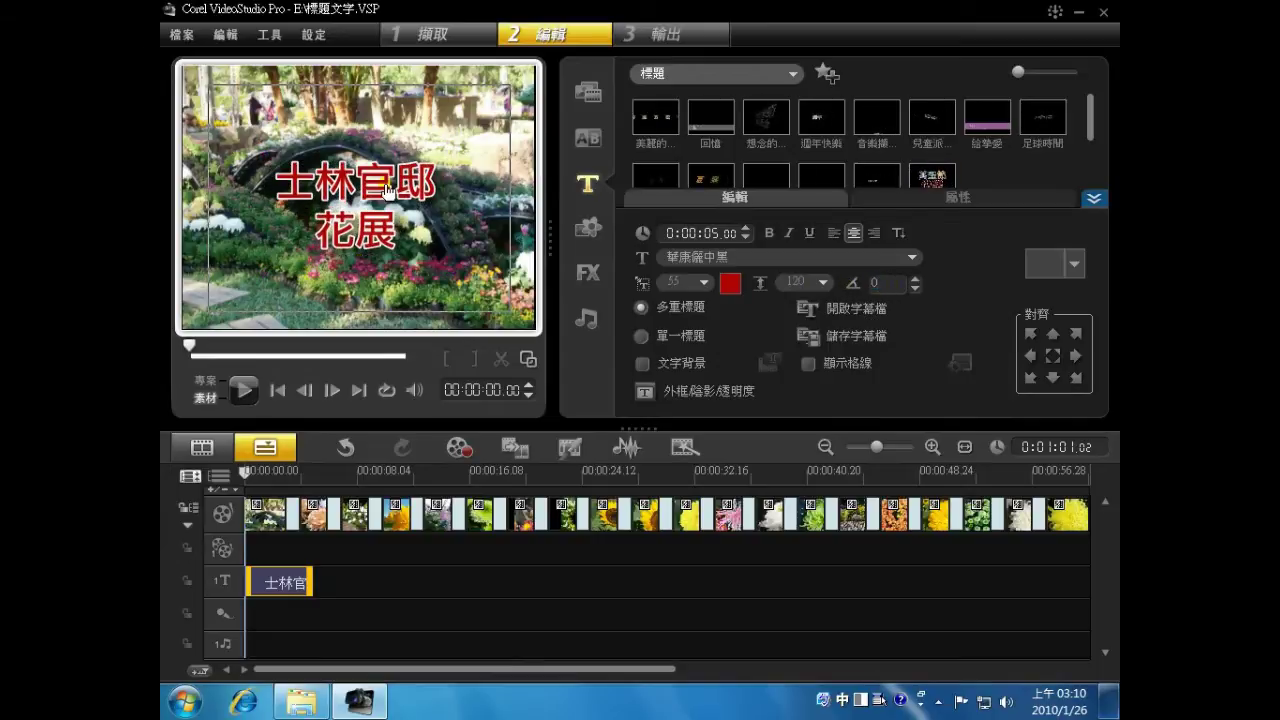
- Align the title to the centre of the frame
{"action": "left_click", "coordinate": [388, 190]}
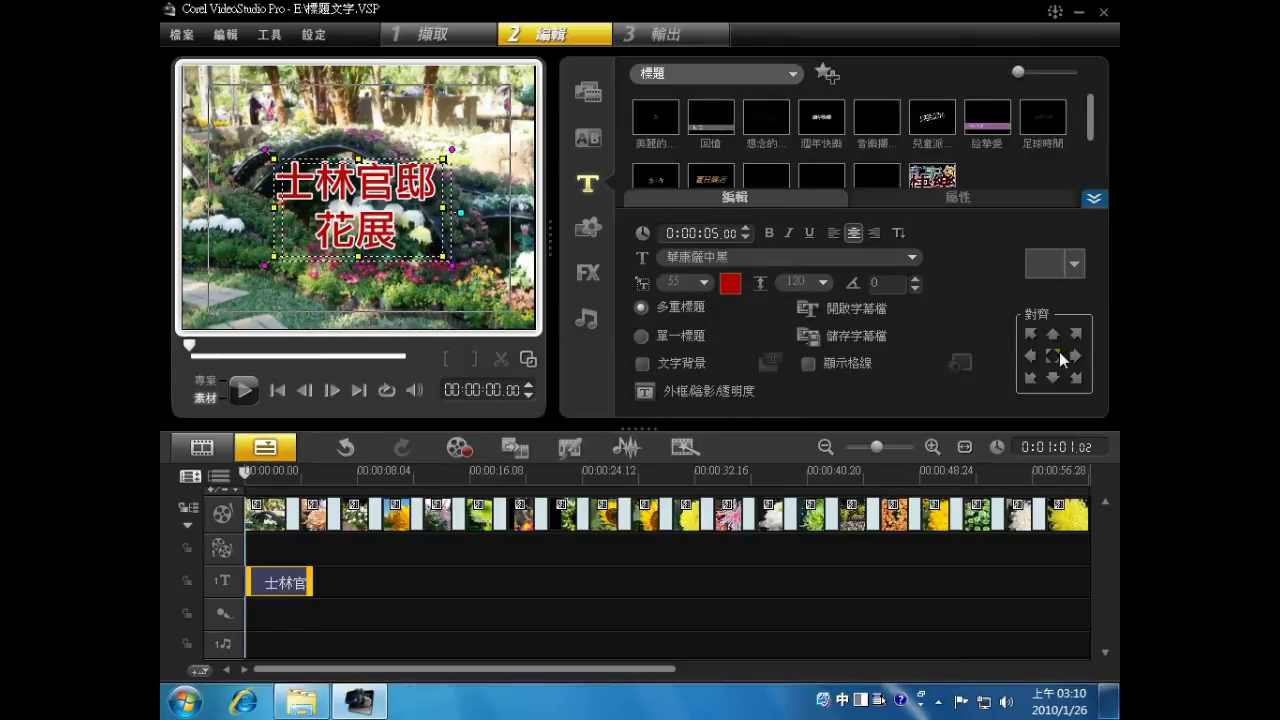
{"action": "left_click", "coordinate": [1057, 358]}
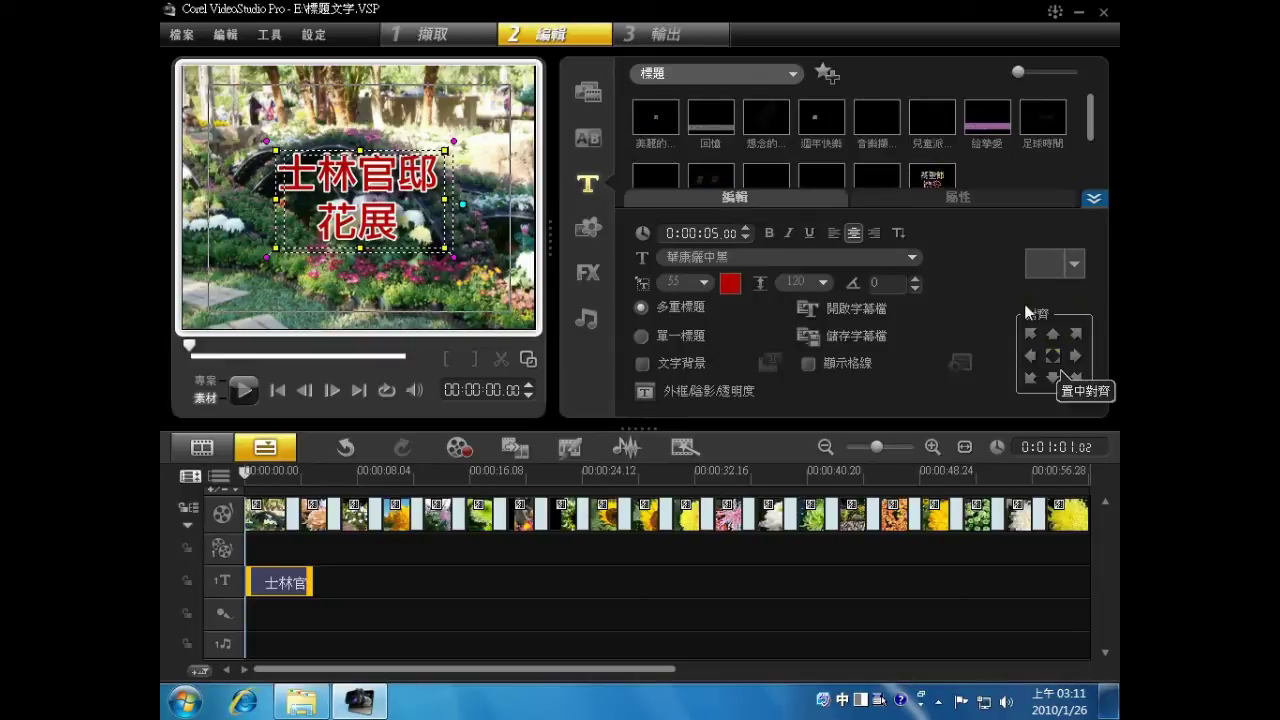
- Enable text animation on the title, choose the 淡化 (fade) animation type, and play the clip to preview it
{"action": "left_click", "coordinate": [977, 199]}
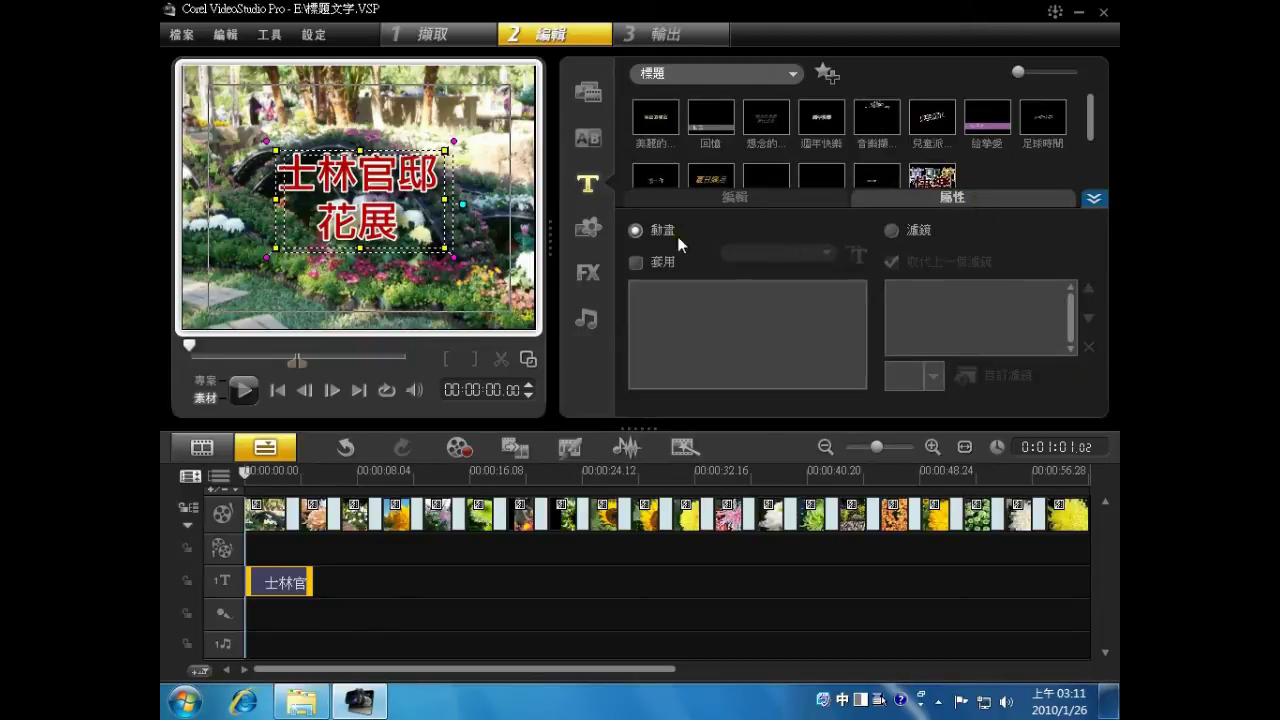
{"action": "left_click", "coordinate": [635, 264]}
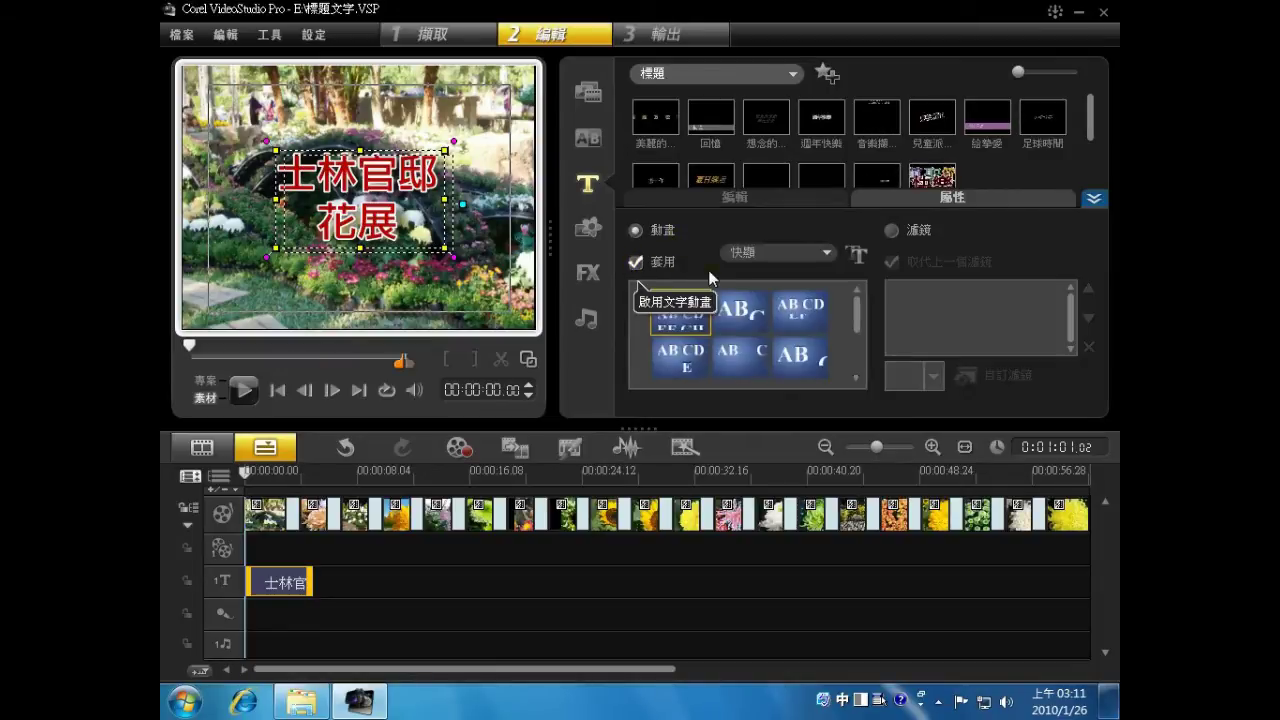
{"action": "left_click", "coordinate": [827, 253]}
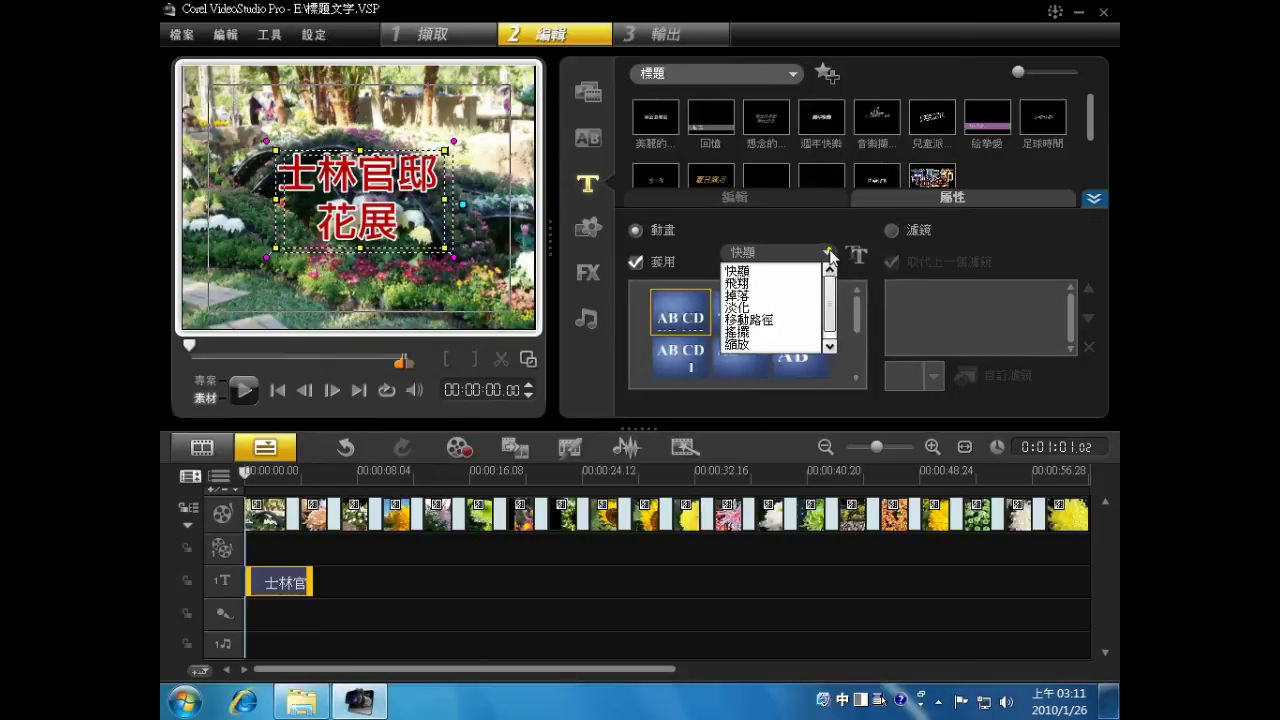
{"action": "scroll", "coordinate": [828, 292], "scroll_direction": "down", "scroll_amount": 1}
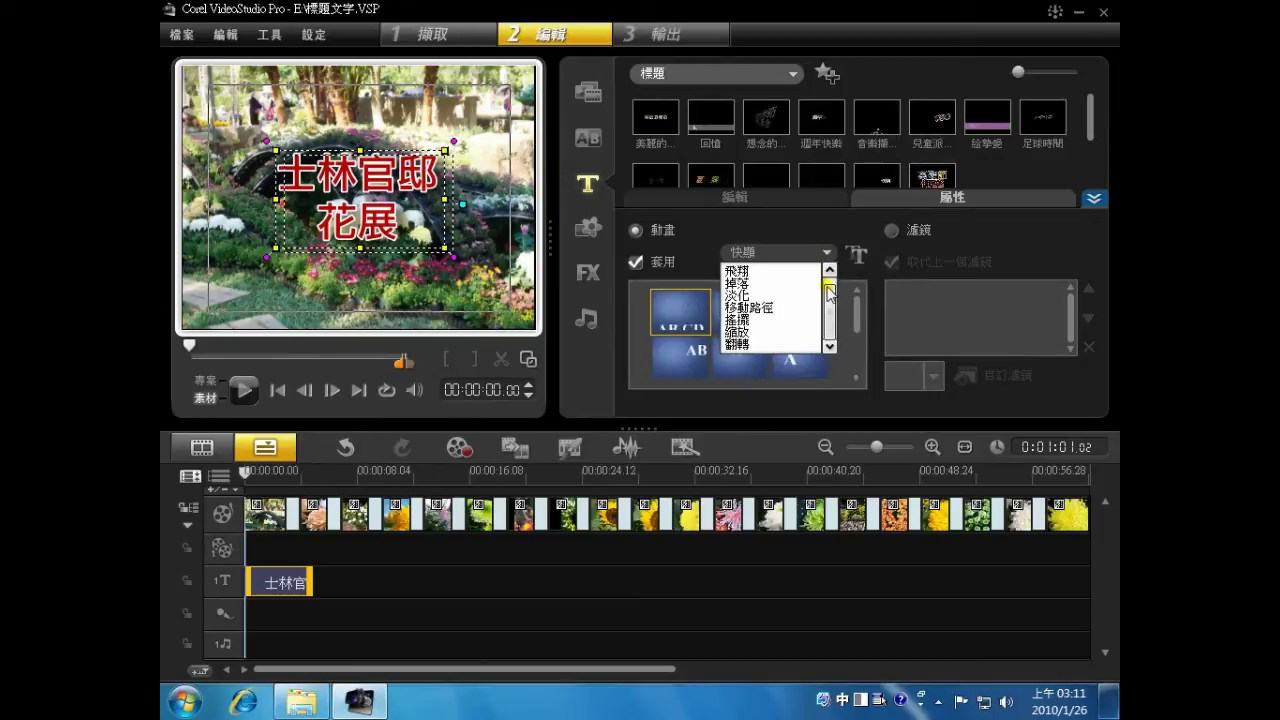
{"action": "left_click", "coordinate": [772, 296]}
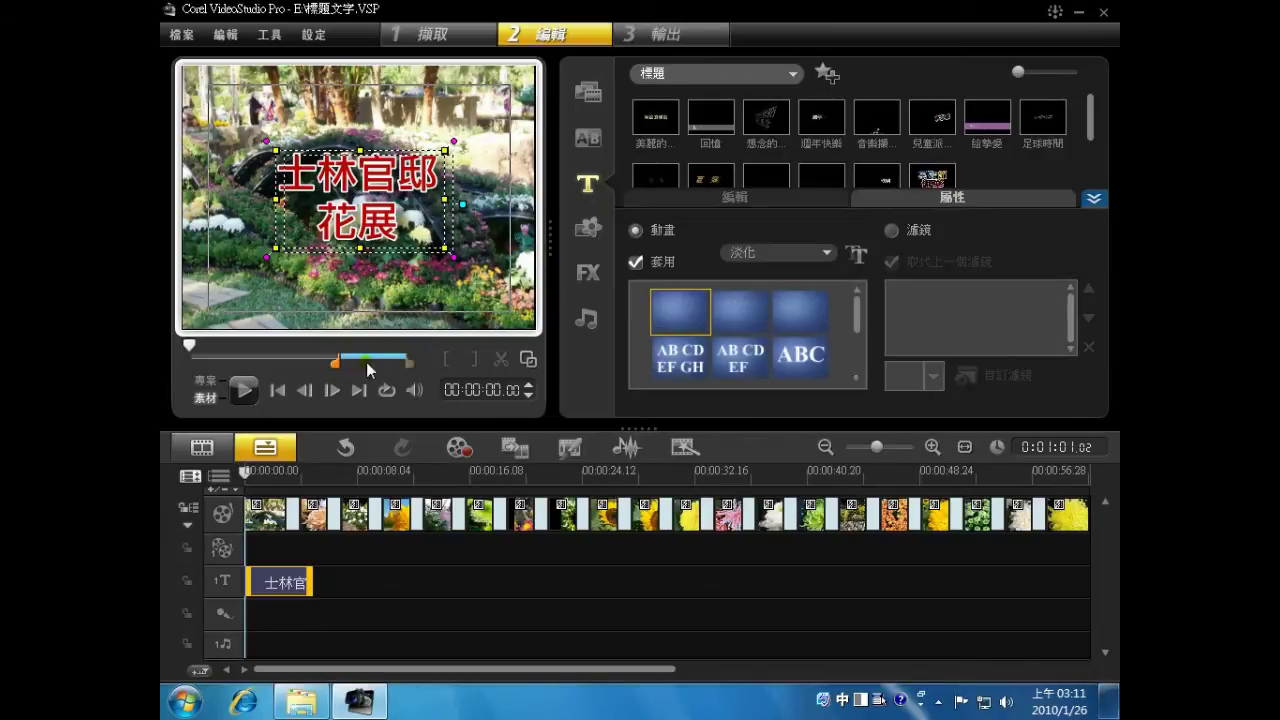
{"action": "left_click", "coordinate": [243, 391]}
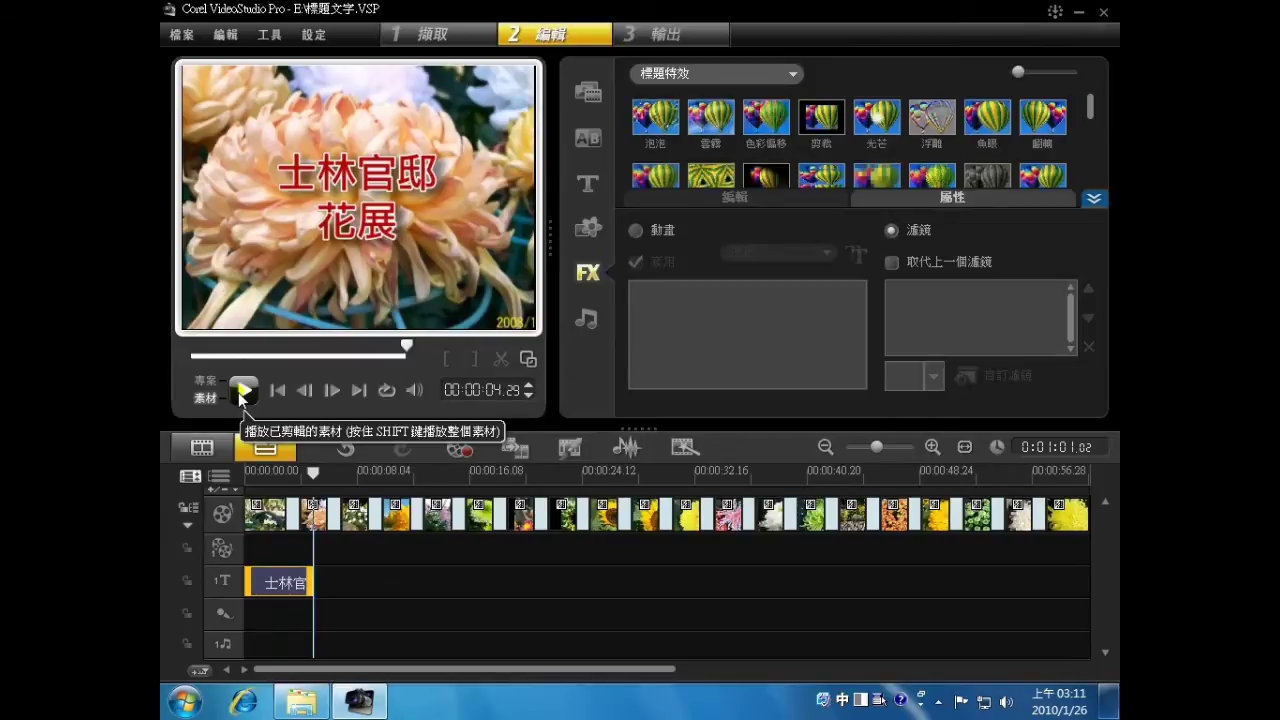
- Lengthen the pause of the title's fade animation by making it begin earlier in the clip, and play the result
{"action": "double_click", "coordinate": [377, 185]}
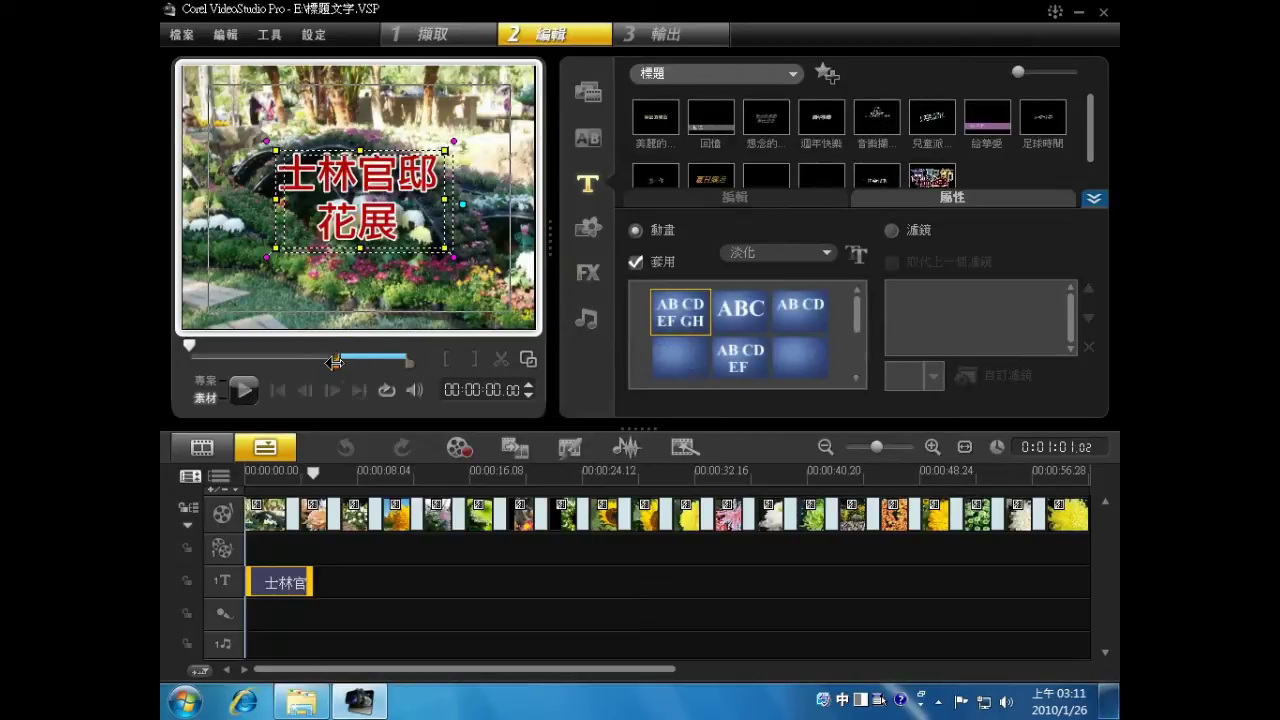
{"action": "left_click_drag", "start_coordinate": [321, 366], "coordinate": [245, 370]}
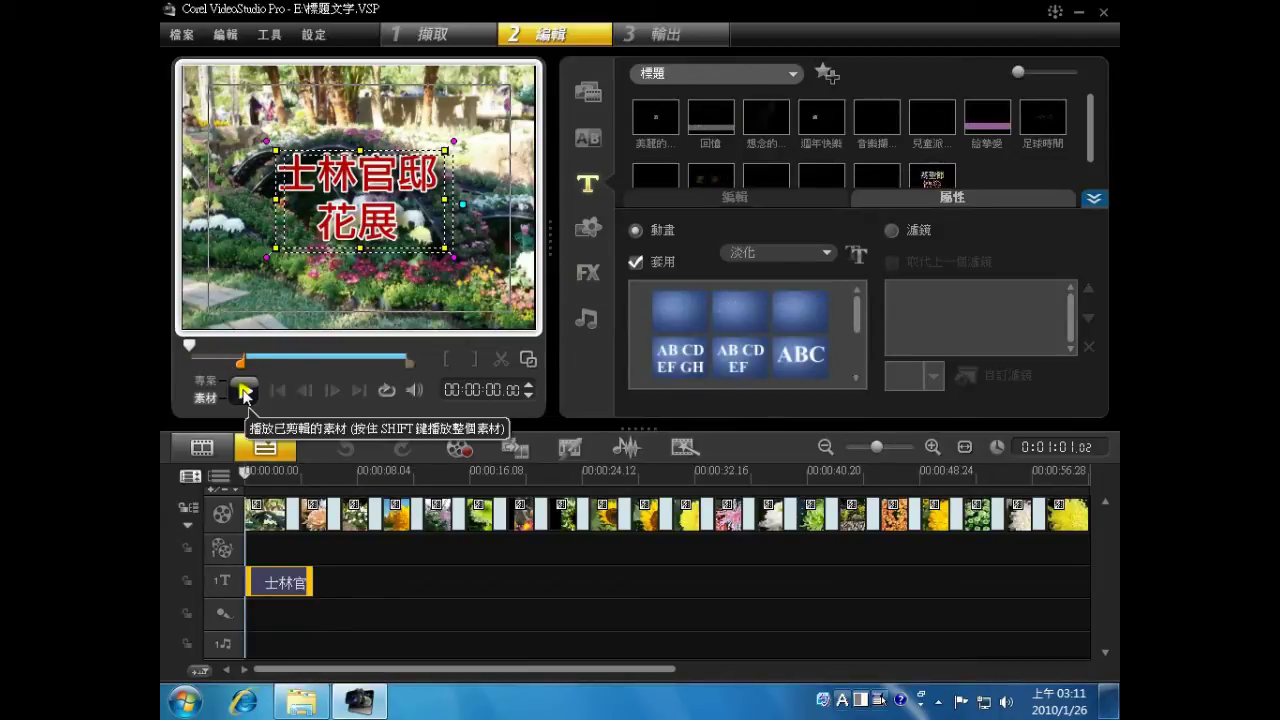
{"action": "left_click", "coordinate": [245, 392]}
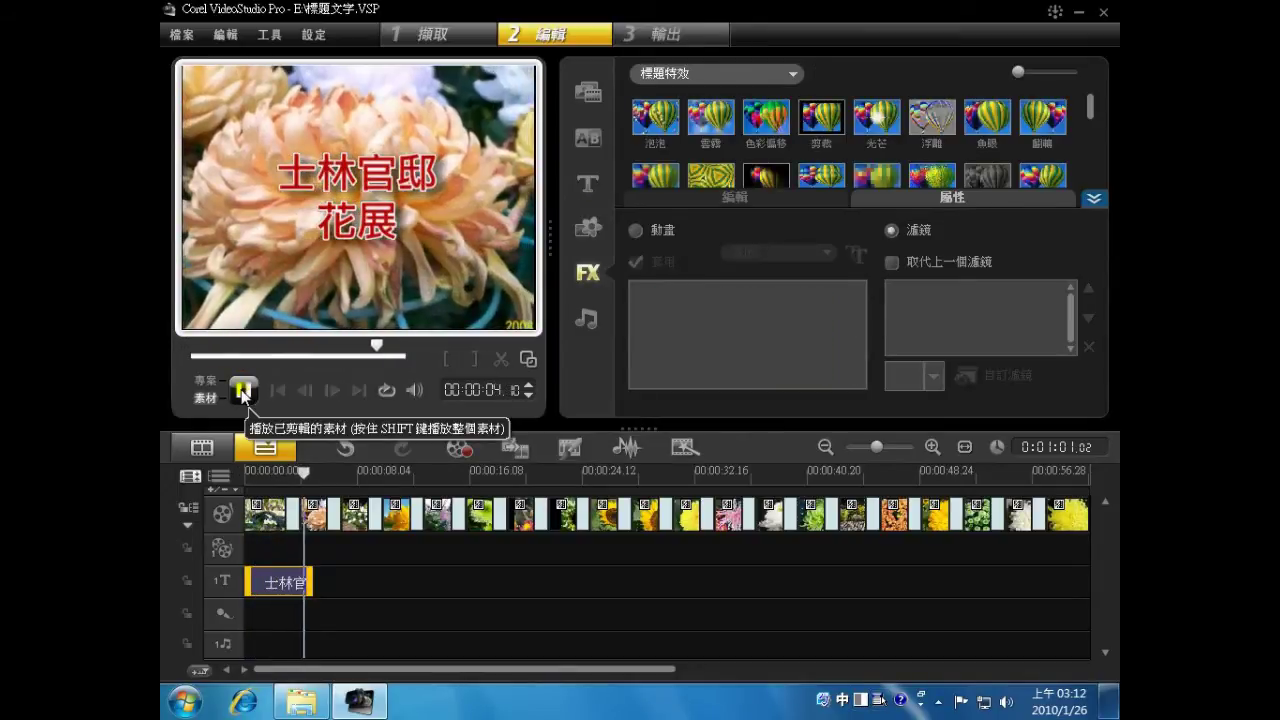
{"action": "left_click", "coordinate": [243, 392]}
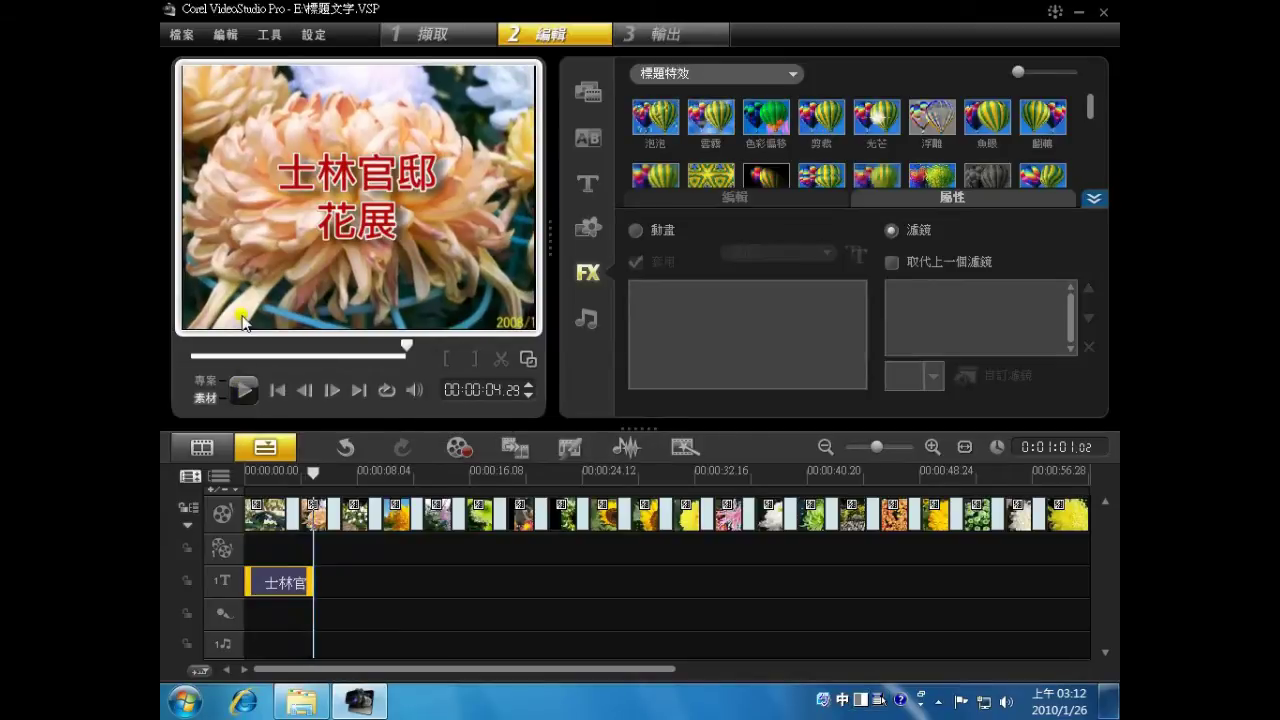
- Customise the title's fade animation to use 字元 (character) as its unit, and preview it
{"action": "double_click", "coordinate": [328, 193]}
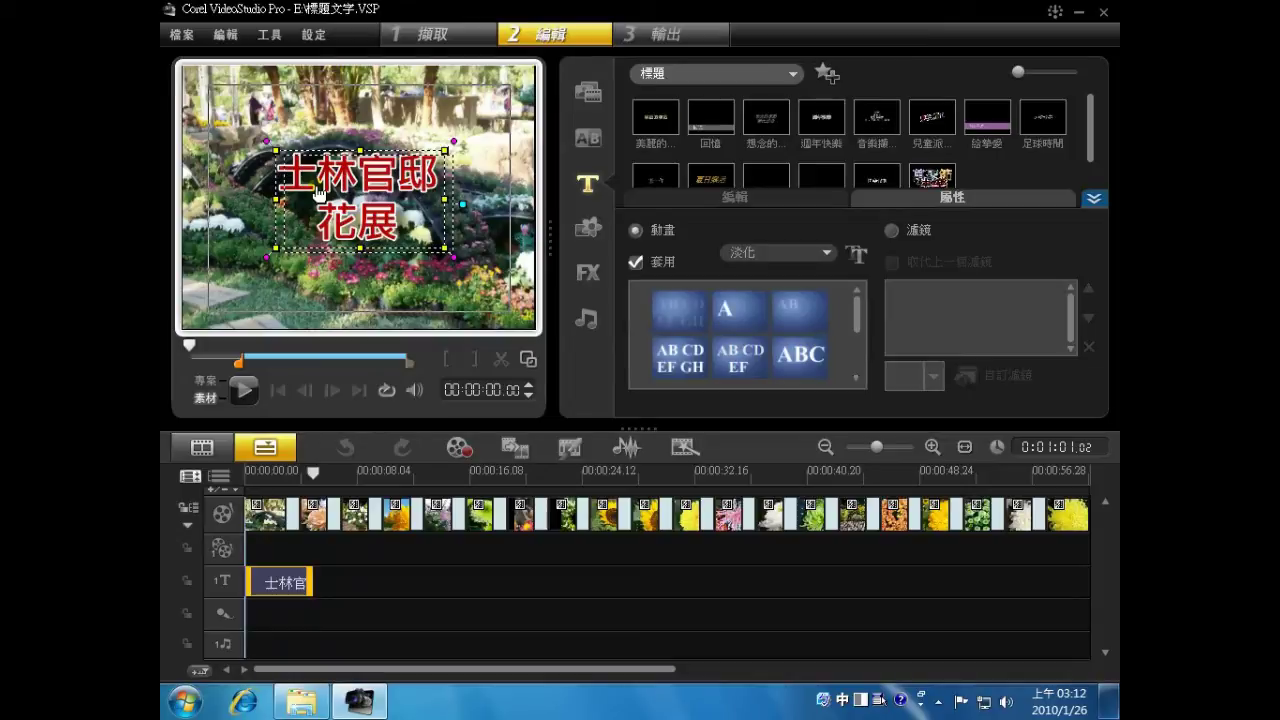
{"action": "left_click", "coordinate": [856, 255]}
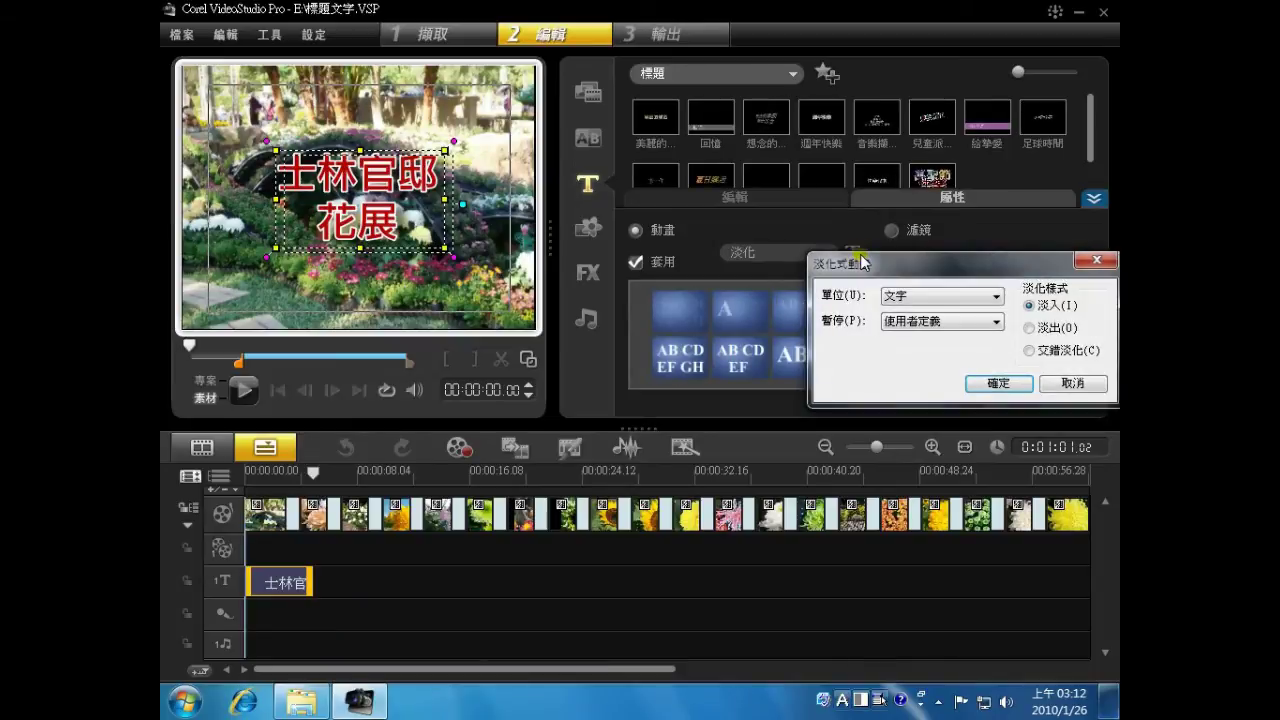
{"action": "left_click", "coordinate": [903, 297]}
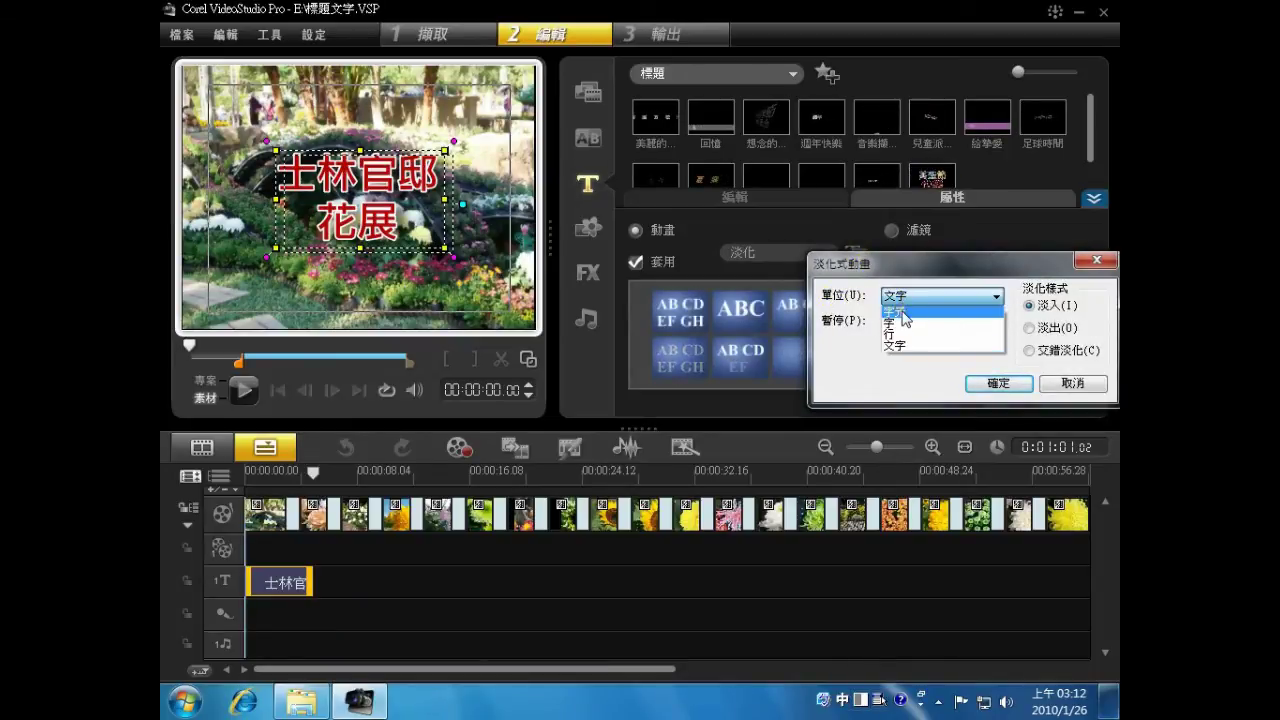
{"action": "left_click", "coordinate": [895, 311]}
{"action": "left_click", "coordinate": [990, 384]}
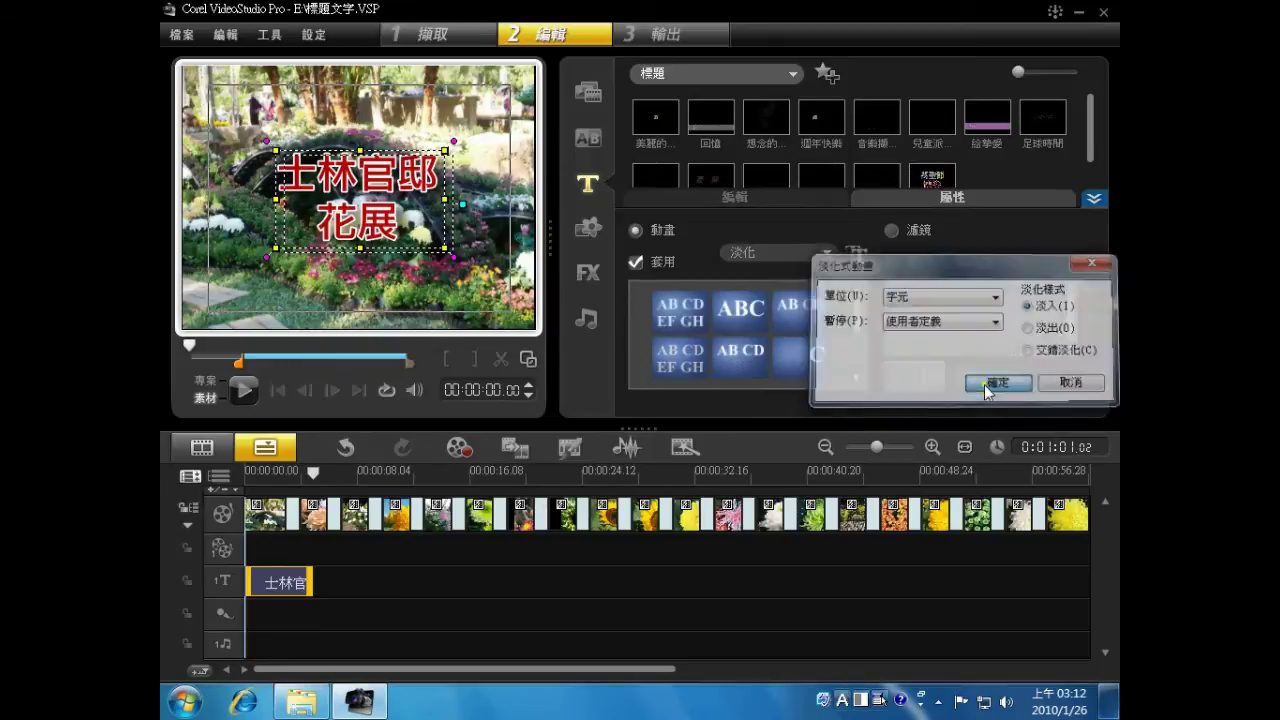
{"action": "left_click", "coordinate": [247, 389]}
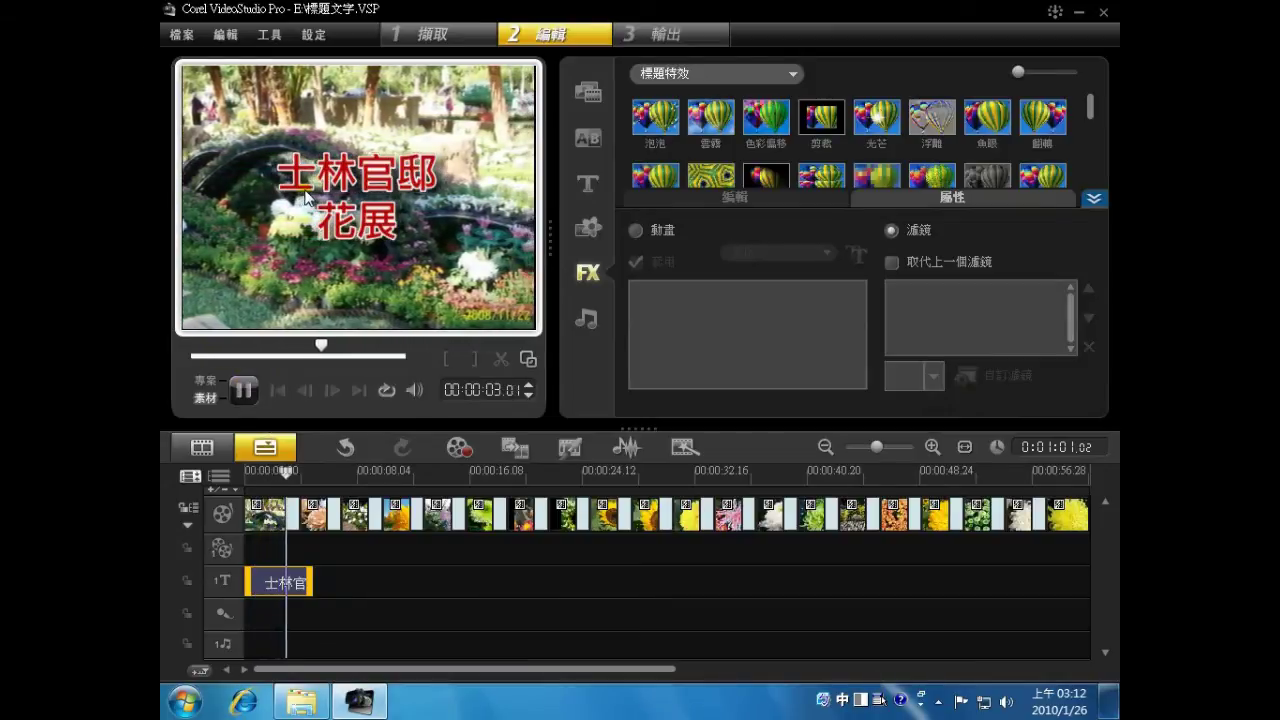
- Shorten the fade animation's pause so it begins near the middle of the clip, and preview the title
{"action": "left_click", "coordinate": [397, 195]}
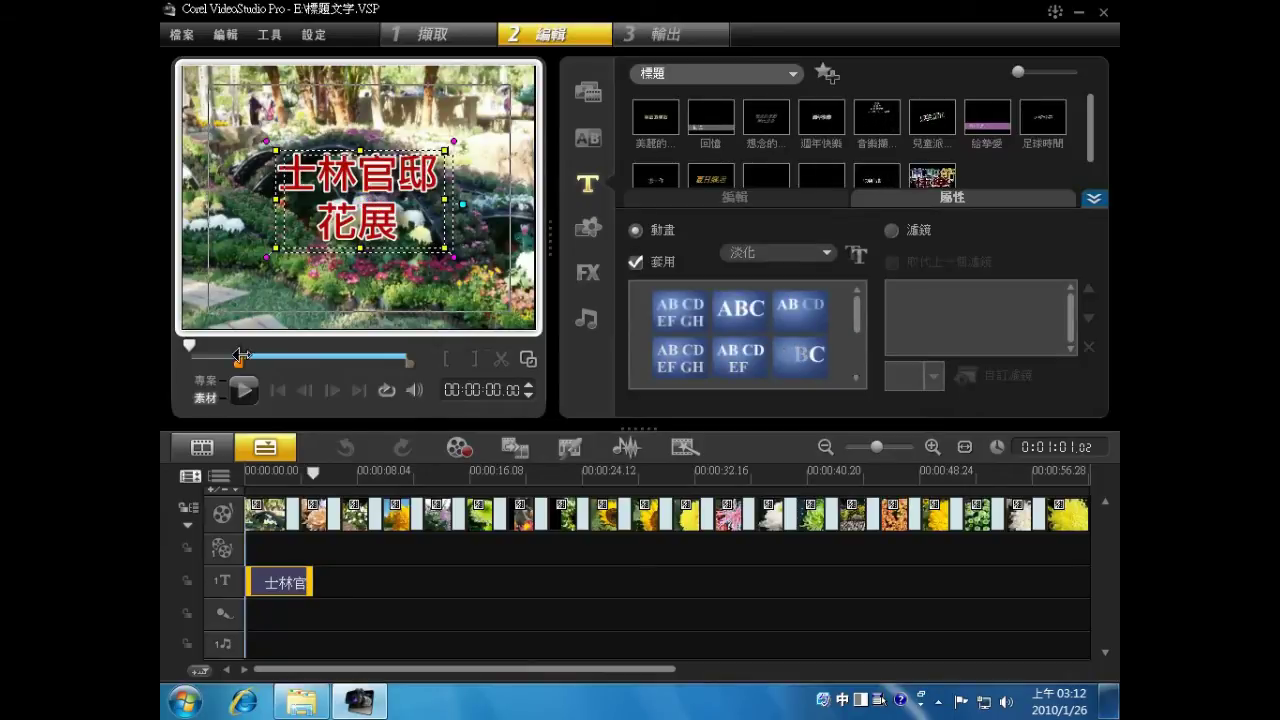
{"action": "left_click_drag", "start_coordinate": [238, 358], "coordinate": [303, 363]}
{"action": "left_click", "coordinate": [246, 394]}
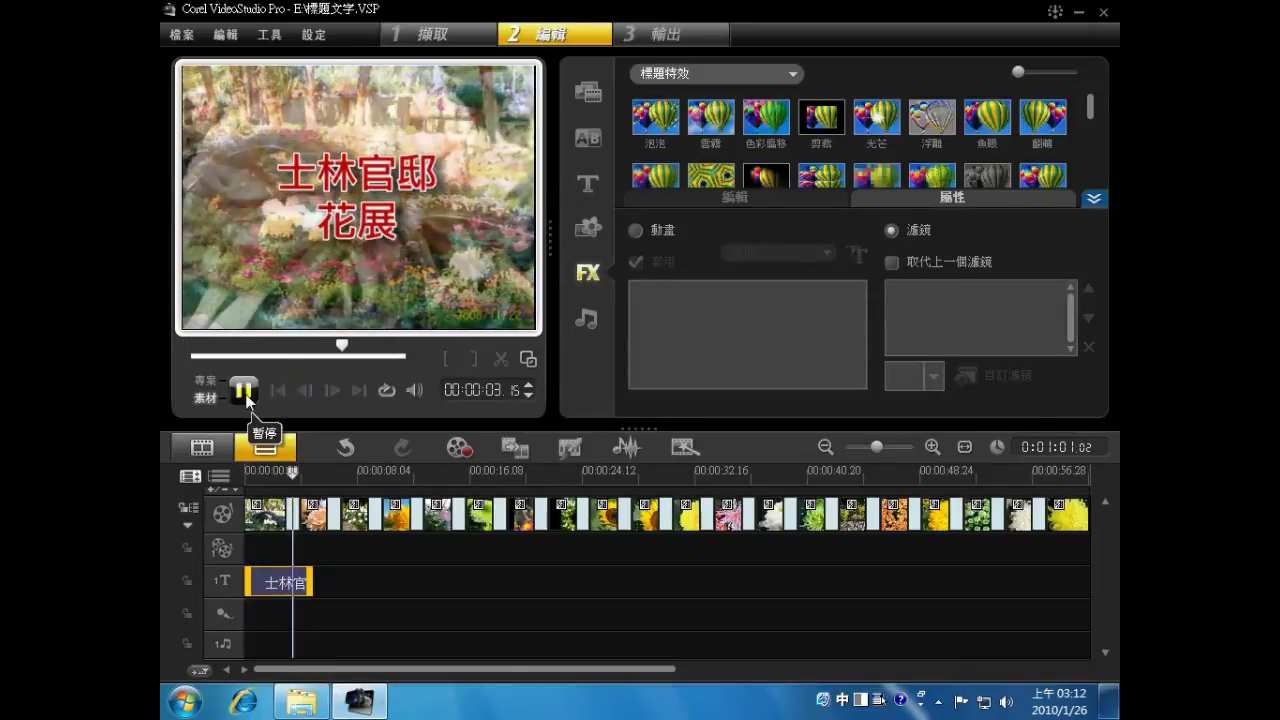
- Change the title's animation type to 移動路徑 (motion path) and play the clip to preview it
{"action": "double_click", "coordinate": [342, 224]}
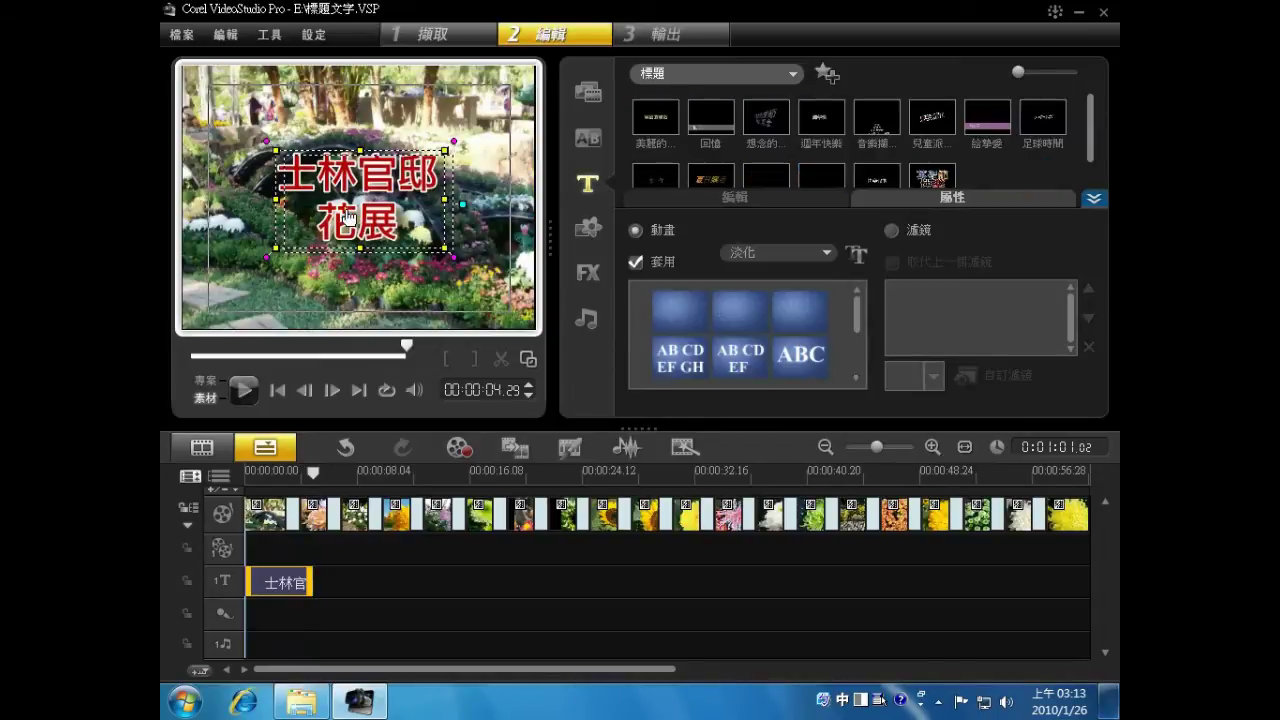
{"action": "left_click", "coordinate": [826, 253]}
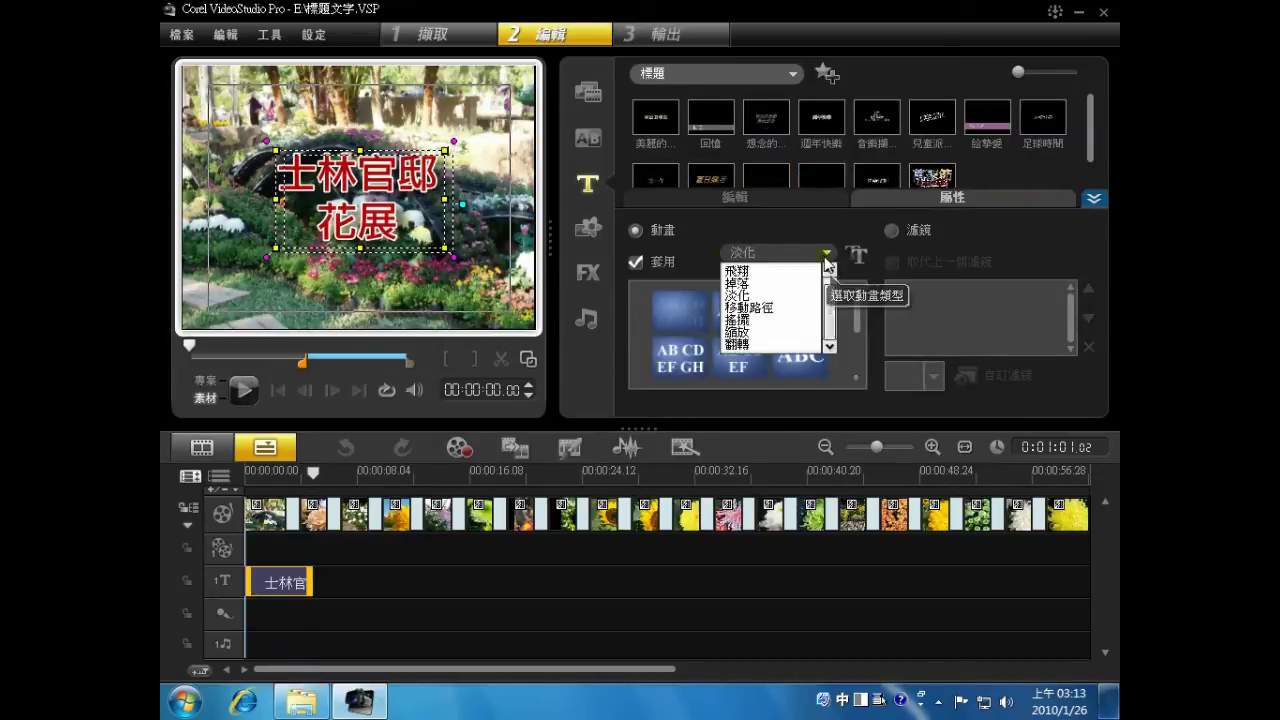
{"action": "left_click", "coordinate": [768, 306]}
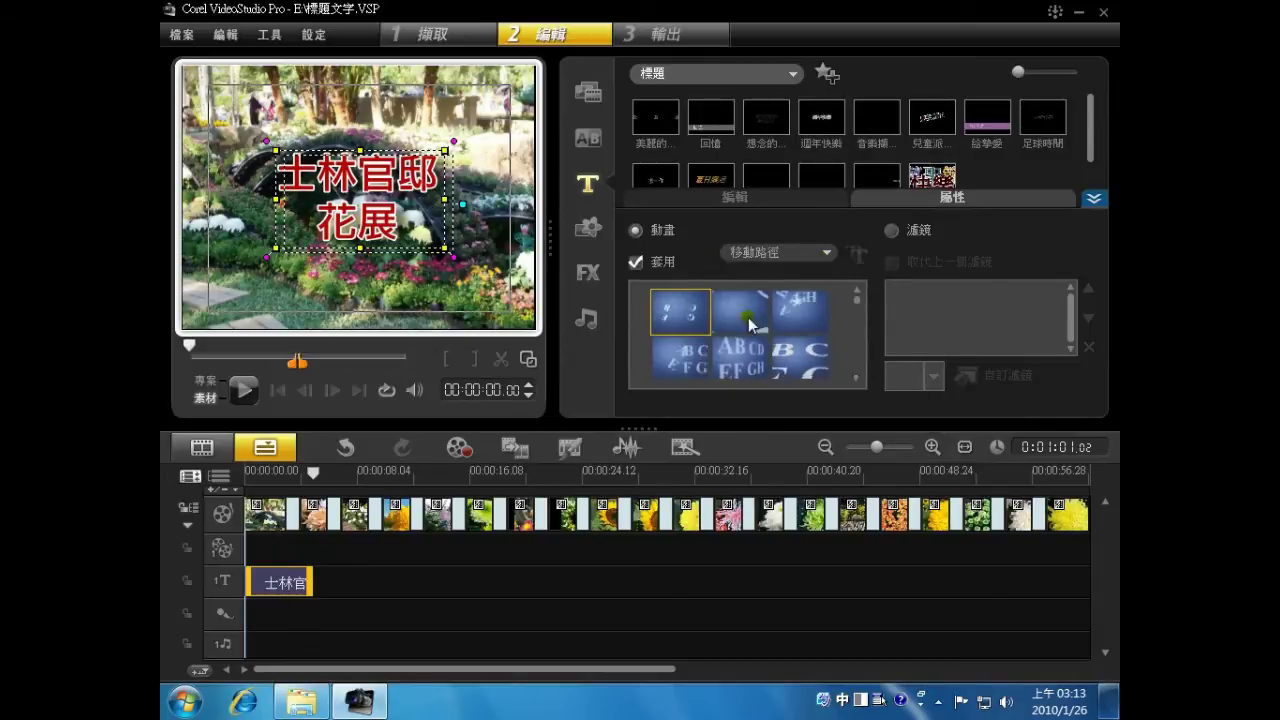
{"action": "left_click", "coordinate": [246, 389]}
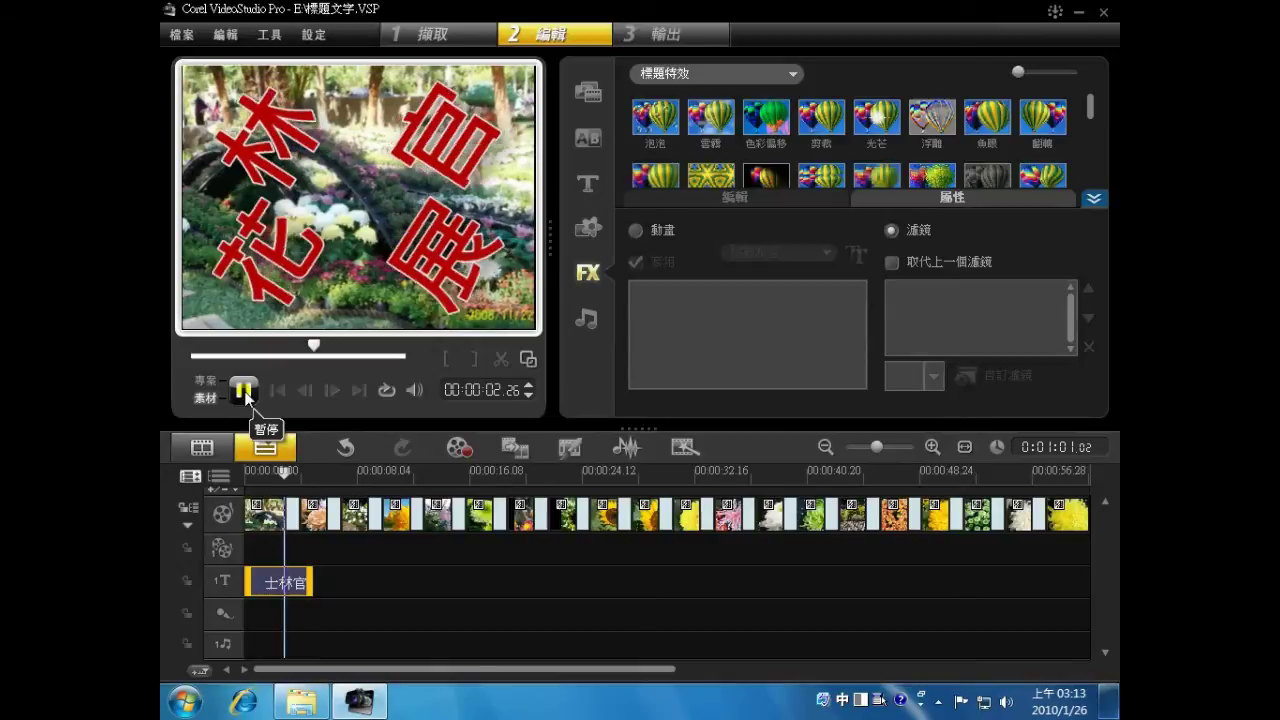
{"action": "left_click", "coordinate": [244, 390]}
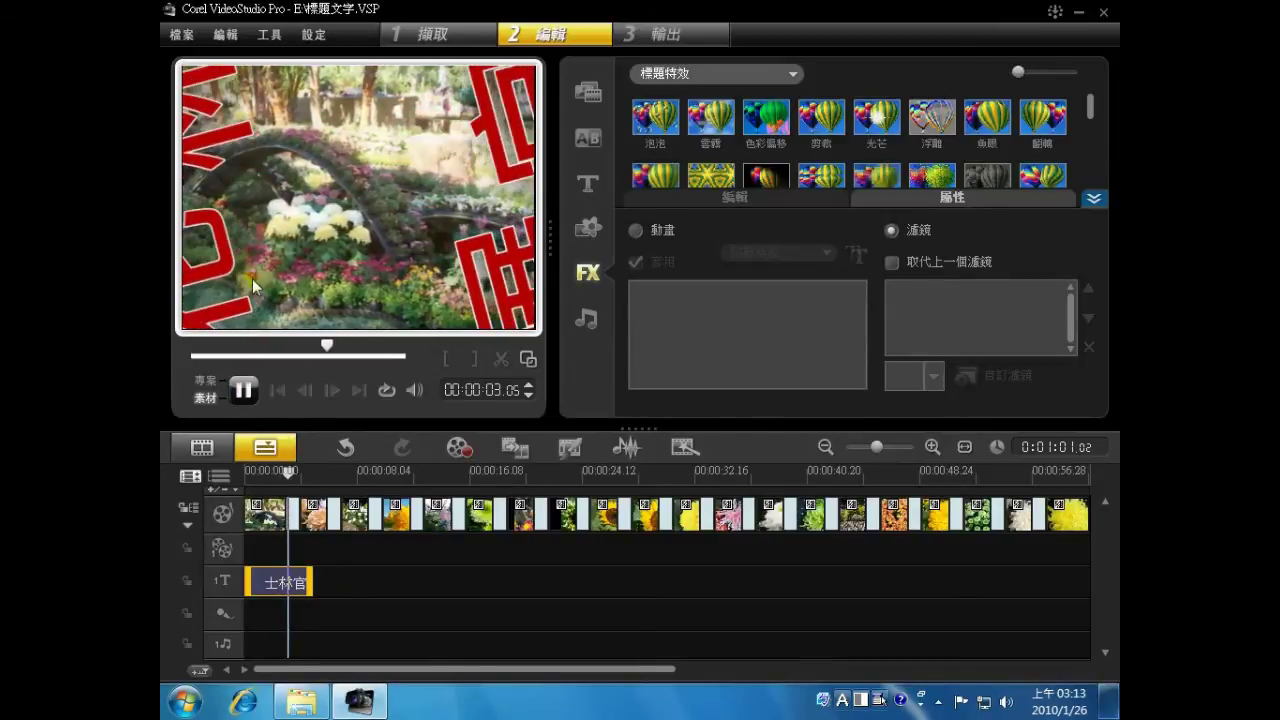
- Widen the pause interval of the 移動路徑 animation to cover most of the clip's middle, and preview the title
{"action": "double_click", "coordinate": [379, 210]}
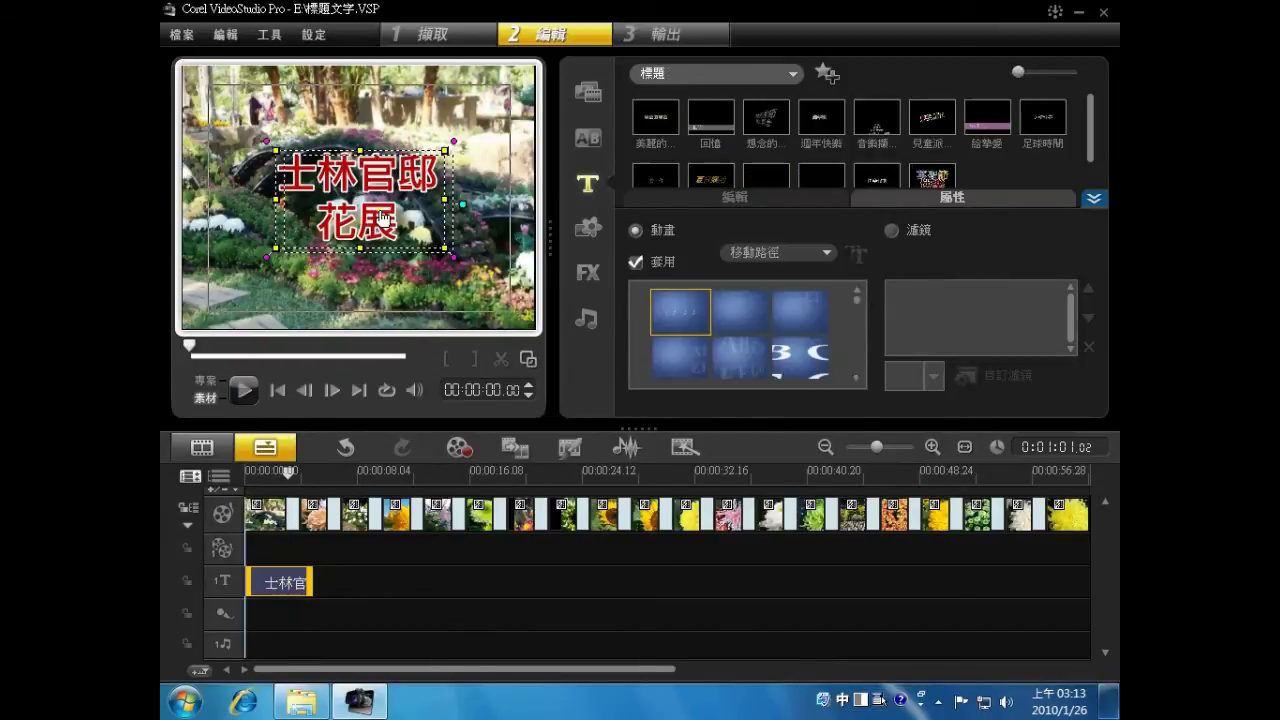
{"action": "mouse_move", "coordinate": [297, 361]}
{"action": "left_mouse_down"}
{"action": "mouse_move", "coordinate": [365, 368]}
{"action": "mouse_move", "coordinate": [243, 370]}
{"action": "left_mouse_up"}
{"action": "left_click", "coordinate": [245, 390]}
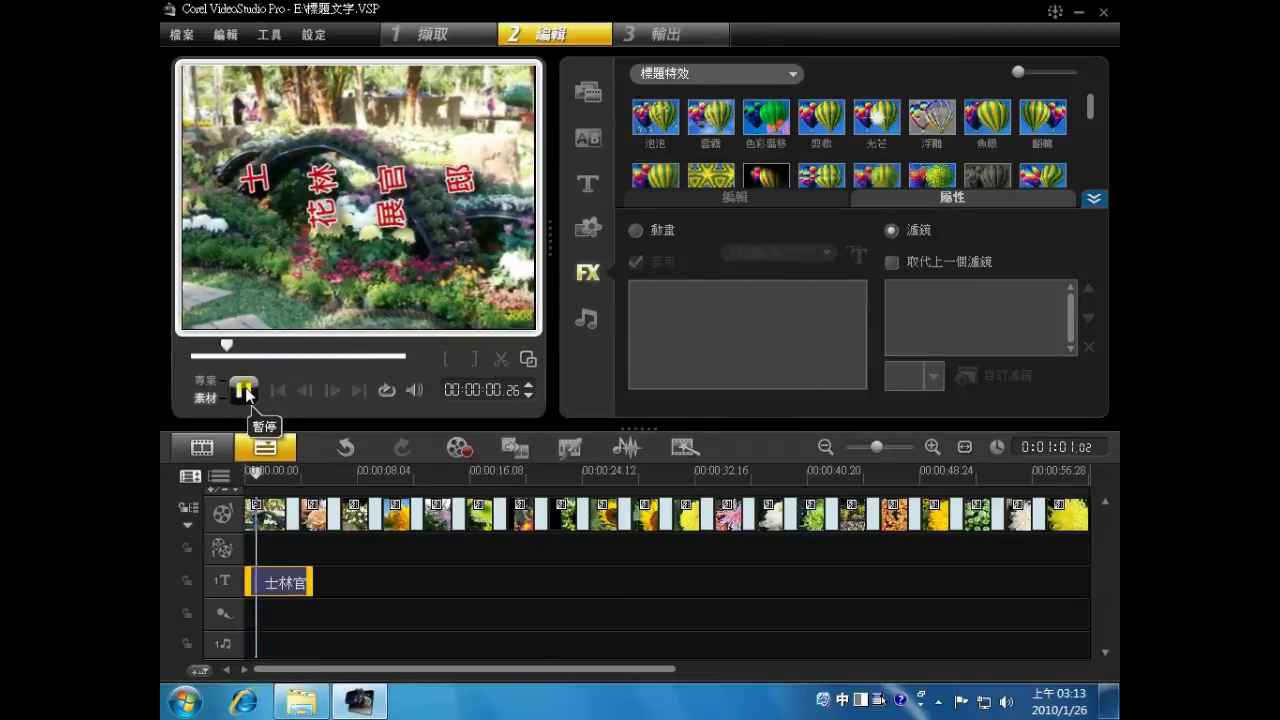
{"action": "left_click", "coordinate": [245, 390]}
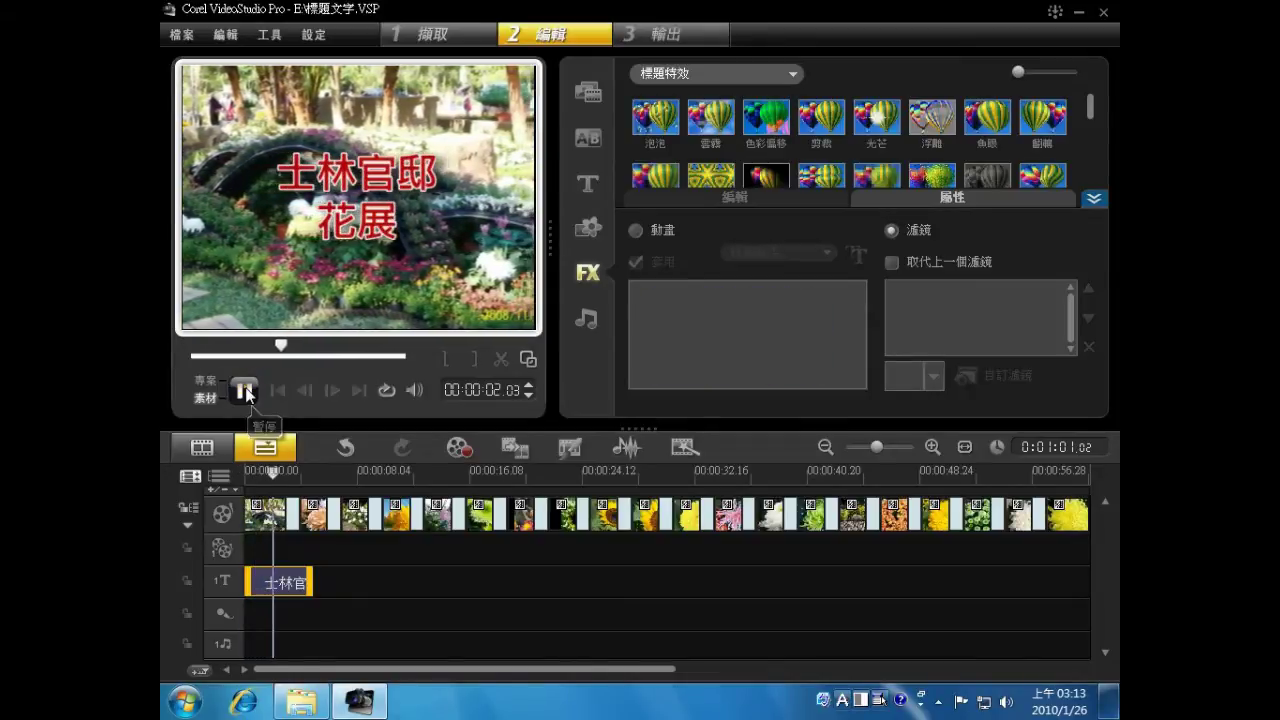
{"action": "double_click", "coordinate": [340, 227]}
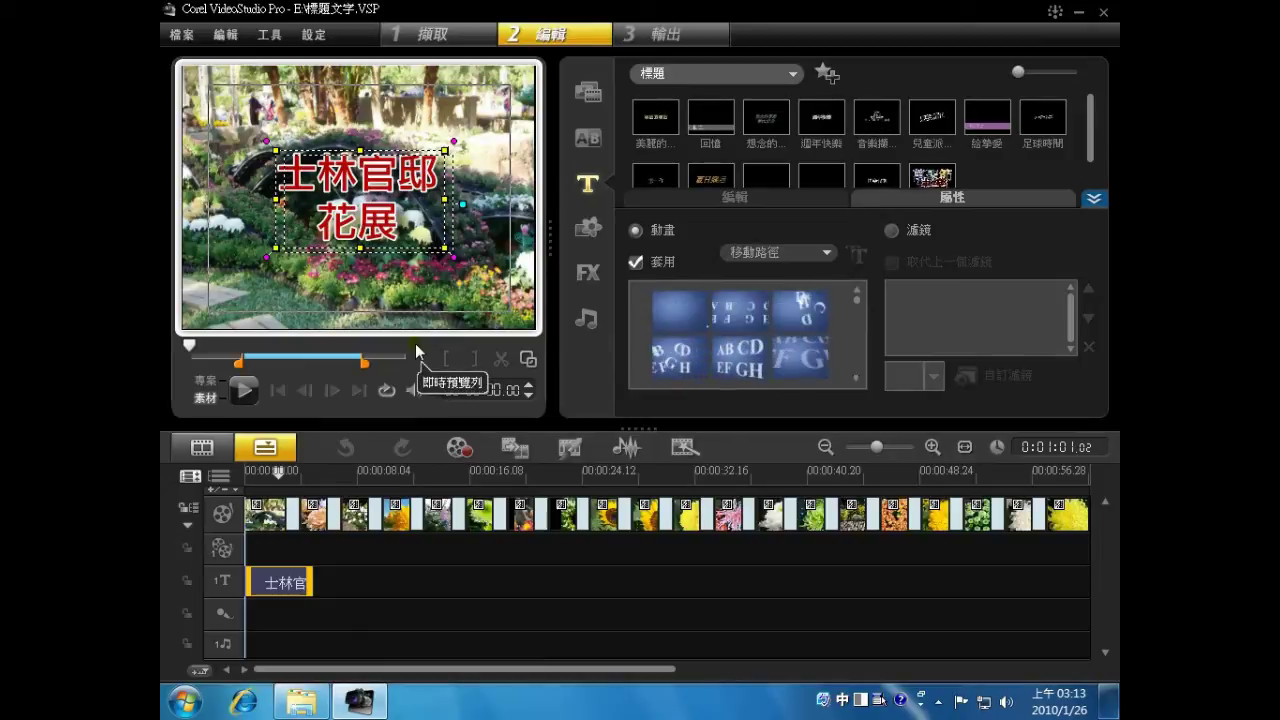
- Add a second title reading 2009 below 花展 and move it up slightly, closer to the main title
{"action": "left_click", "coordinate": [320, 280]}
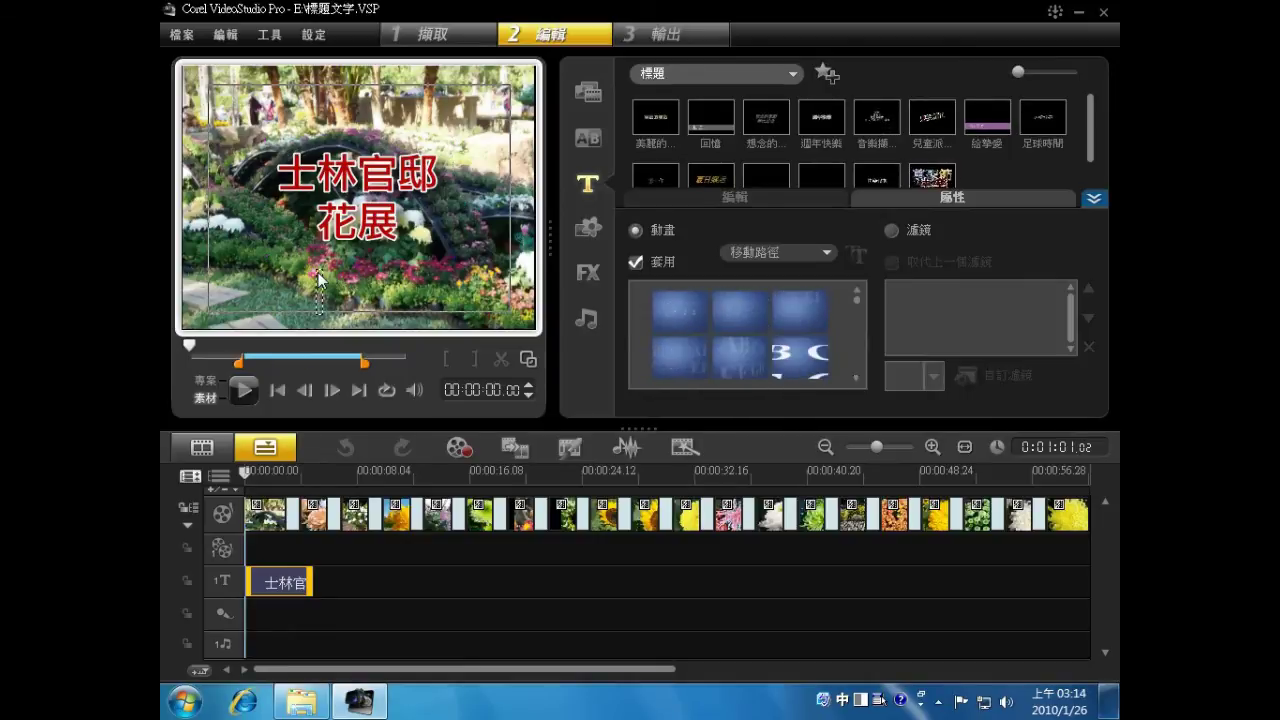
{"action": "type", "text": "2009"}
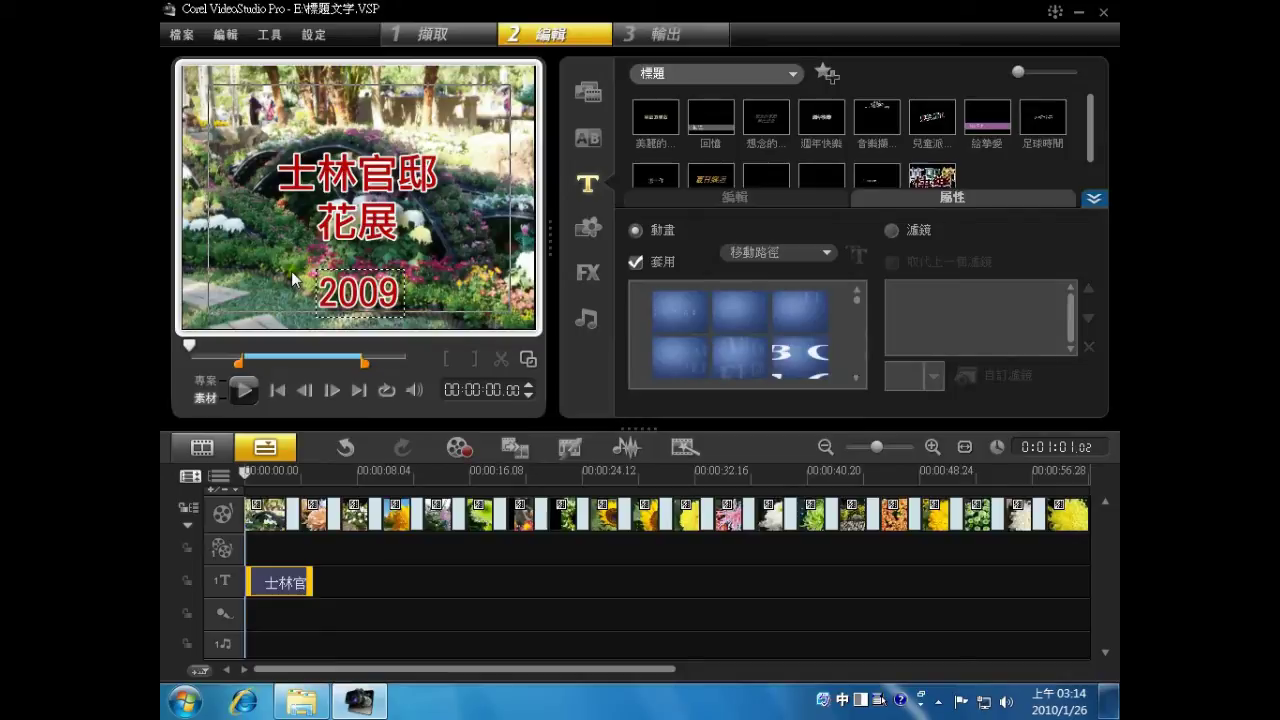
{"action": "left_click", "coordinate": [291, 271]}
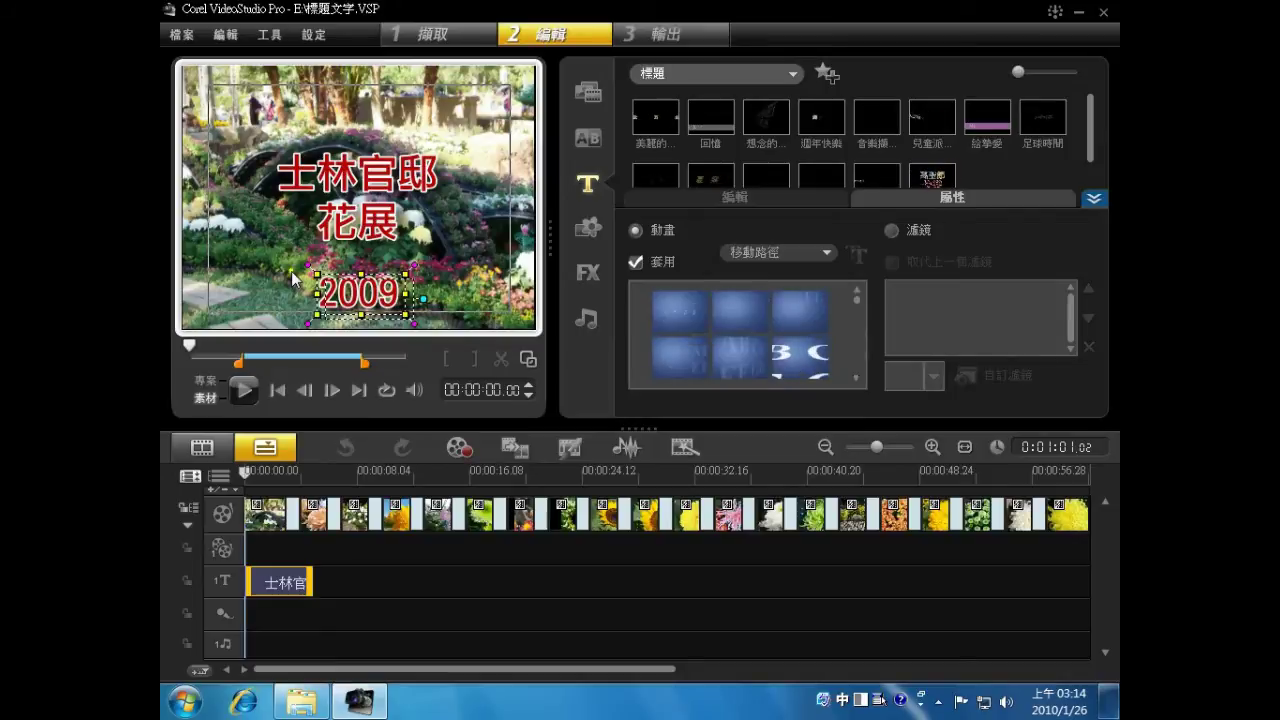
{"action": "left_click", "coordinate": [353, 290]}
{"action": "mouse_move", "coordinate": [353, 290]}
{"action": "left_mouse_down"}
{"action": "mouse_move", "coordinate": [337, 290]}
{"action": "mouse_move", "coordinate": [362, 290]}
{"action": "left_mouse_up"}
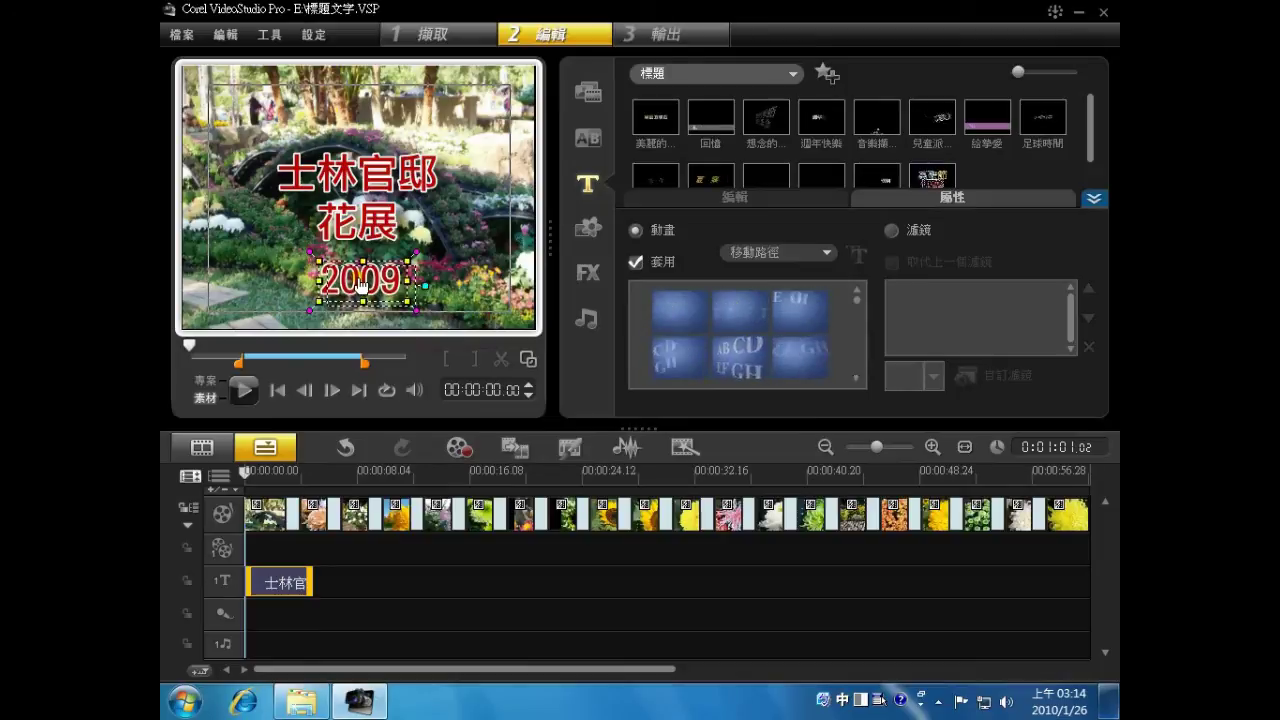
- Change the text colour of the 2009 title to blue
{"action": "left_click", "coordinate": [712, 203]}
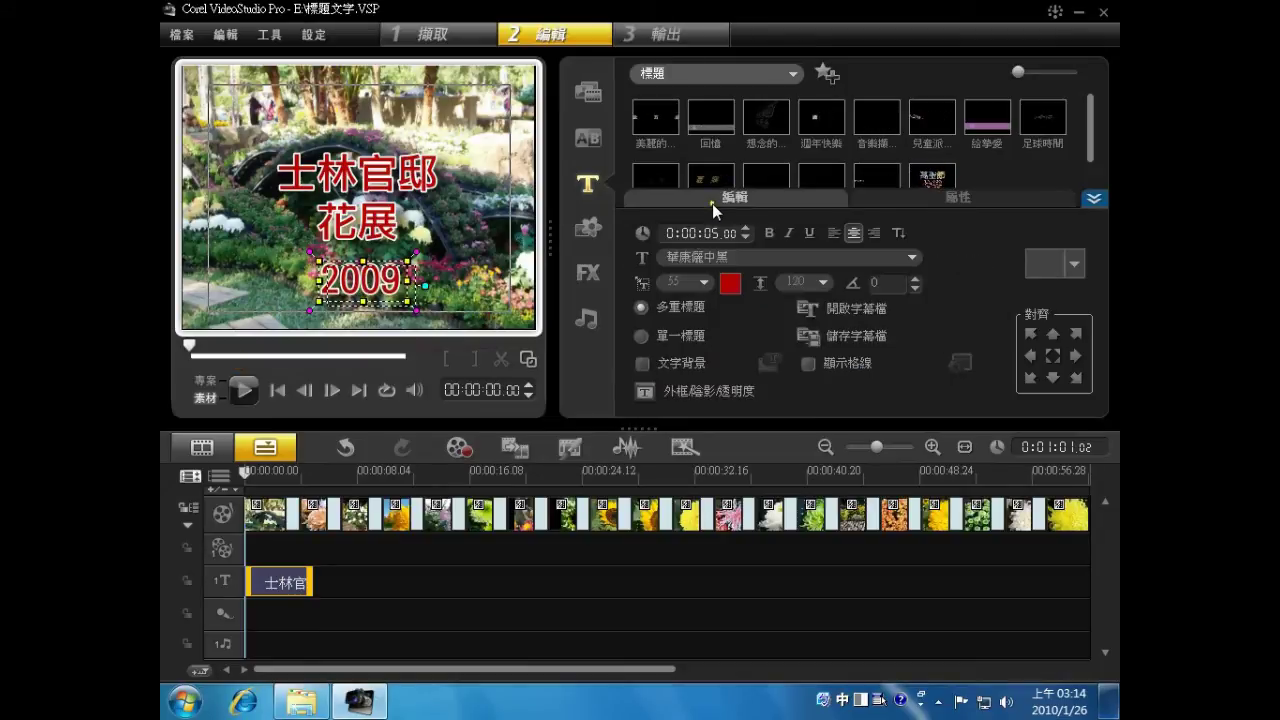
{"action": "left_click", "coordinate": [729, 285]}
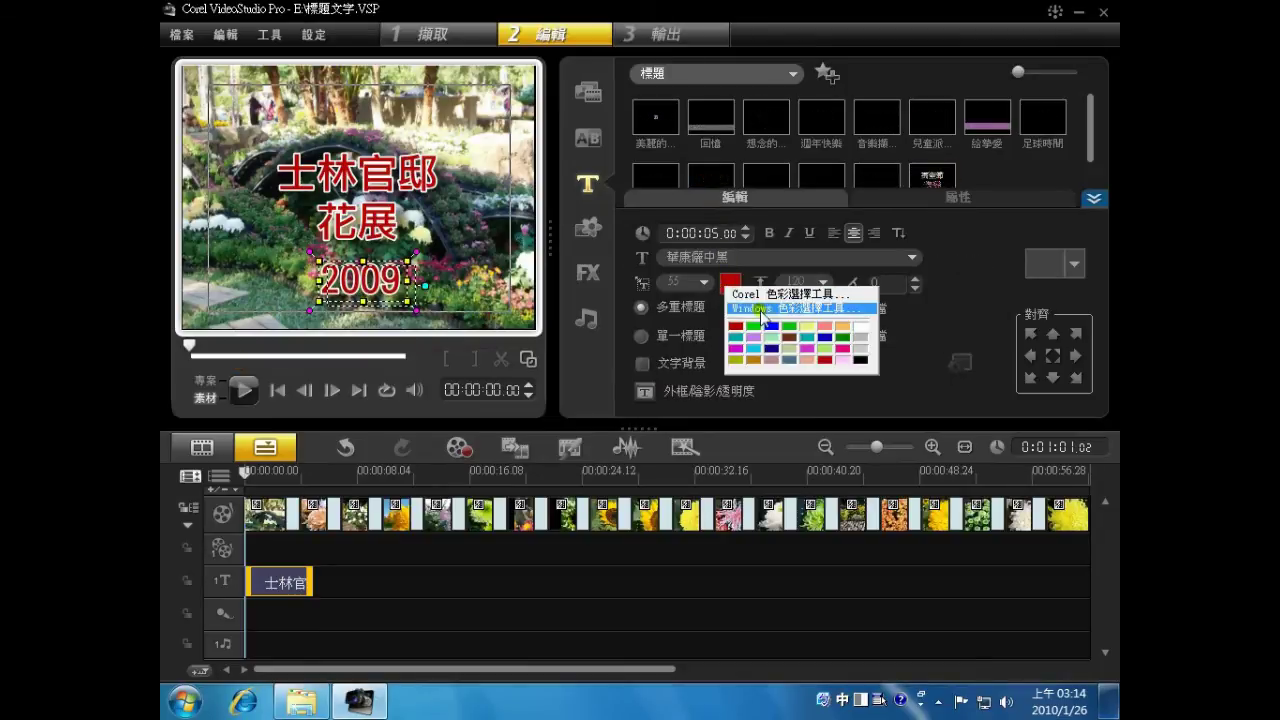
{"action": "left_click", "coordinate": [821, 340]}
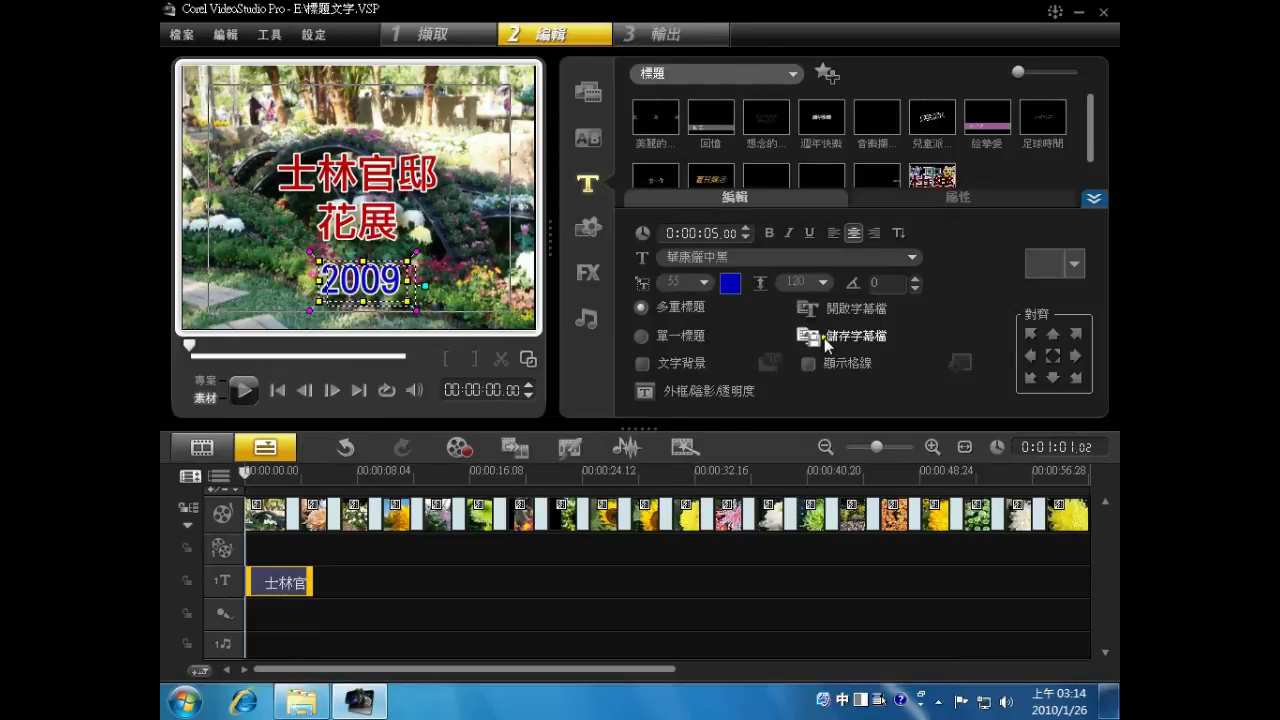
- Turn off the applied animation for the 2009 title, leaving the 士林官邸花展 title's 移動路徑 animation on
{"action": "left_click", "coordinate": [385, 232]}
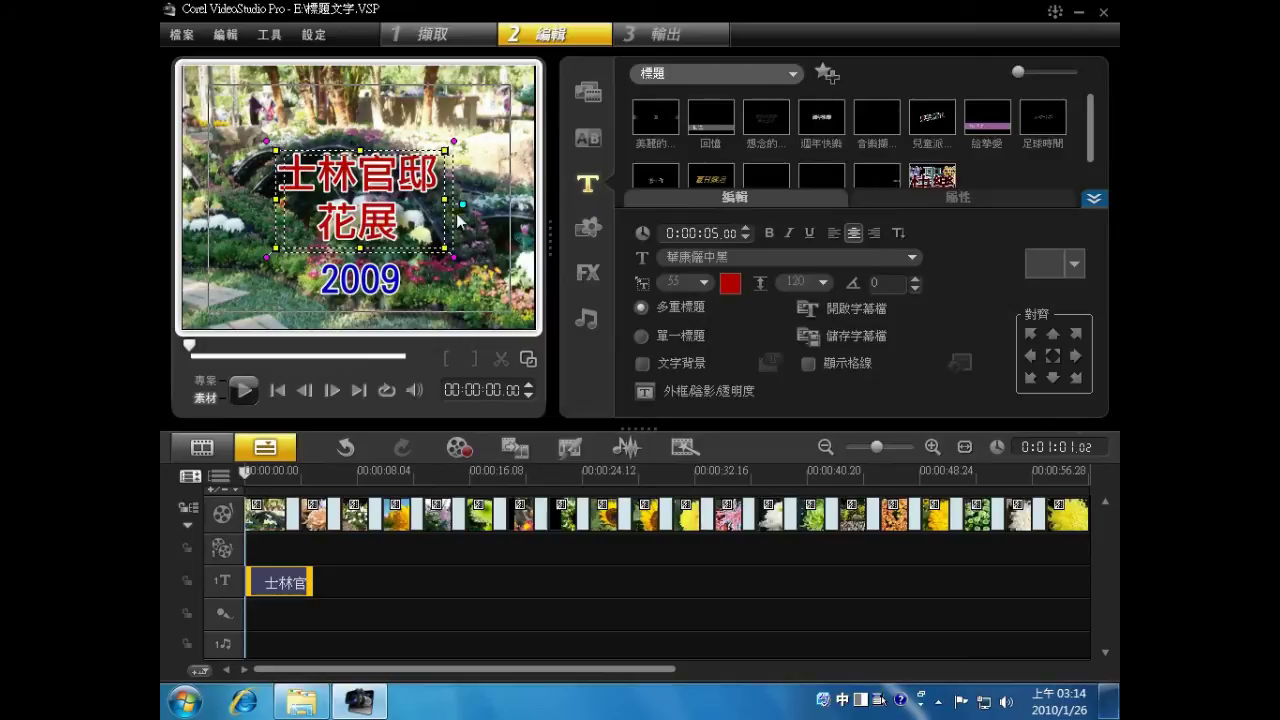
{"action": "left_click", "coordinate": [880, 199]}
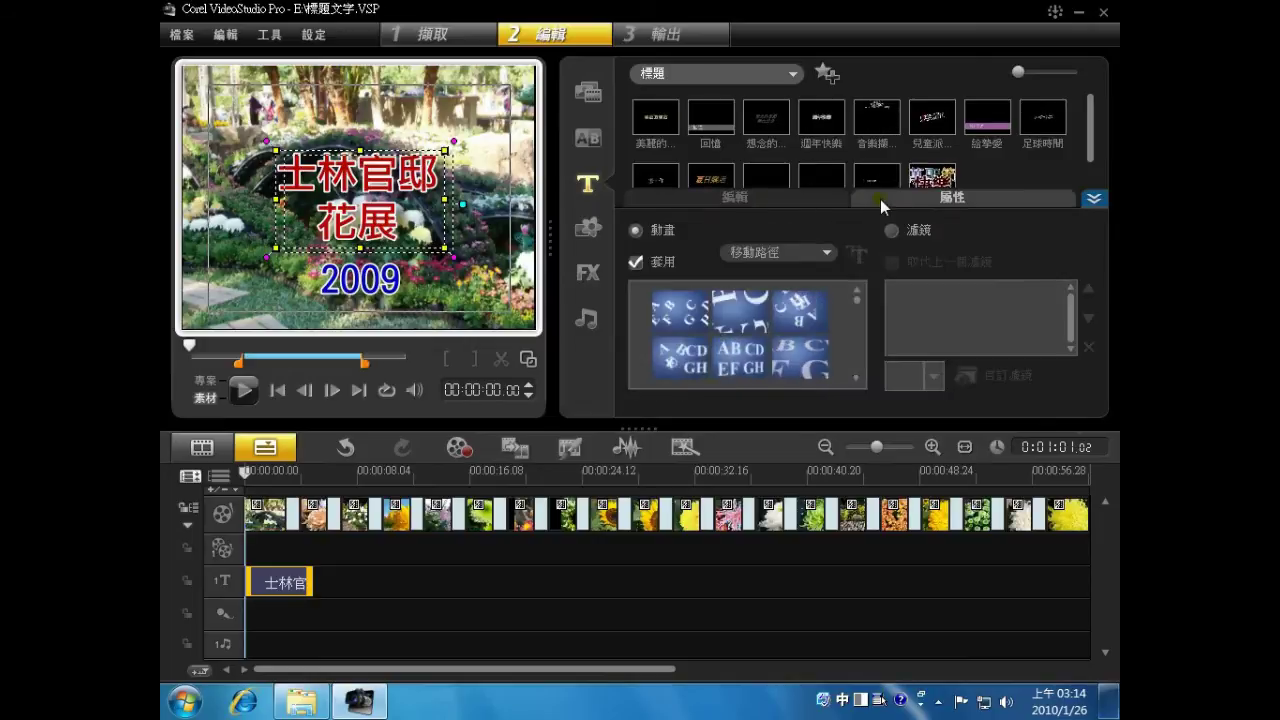
{"action": "left_click", "coordinate": [355, 290]}
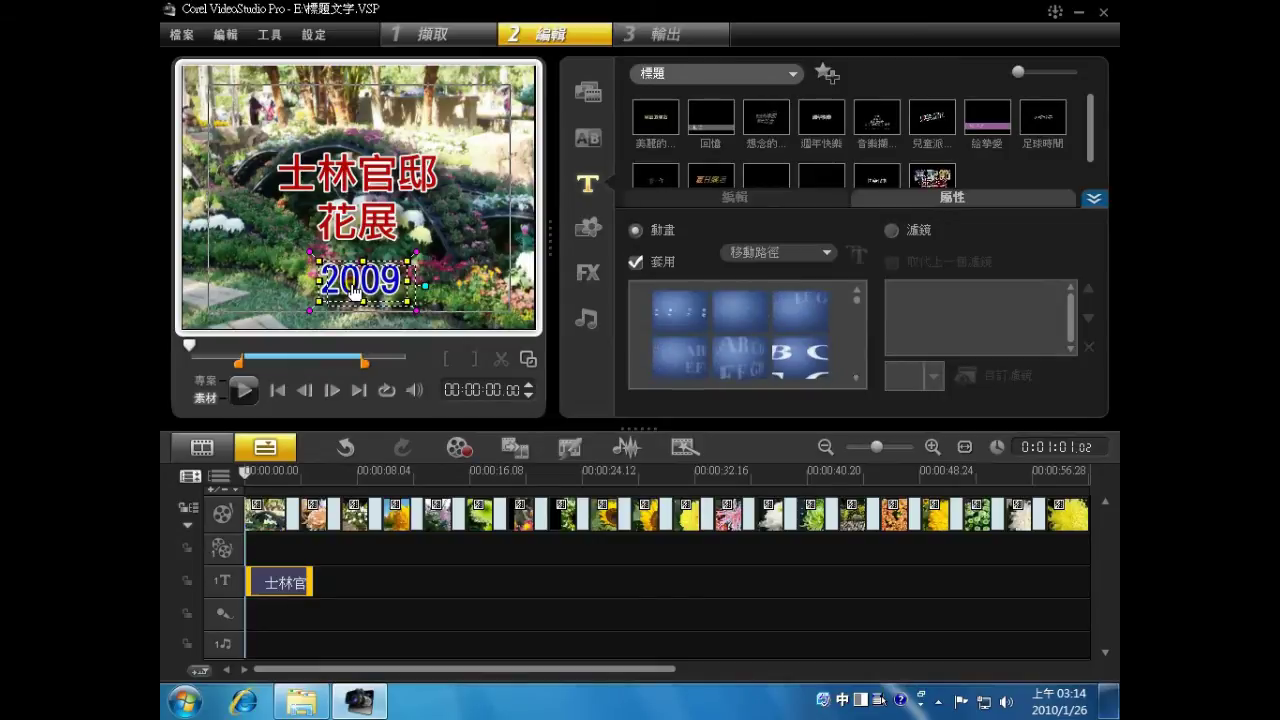
{"action": "left_click", "coordinate": [635, 263]}
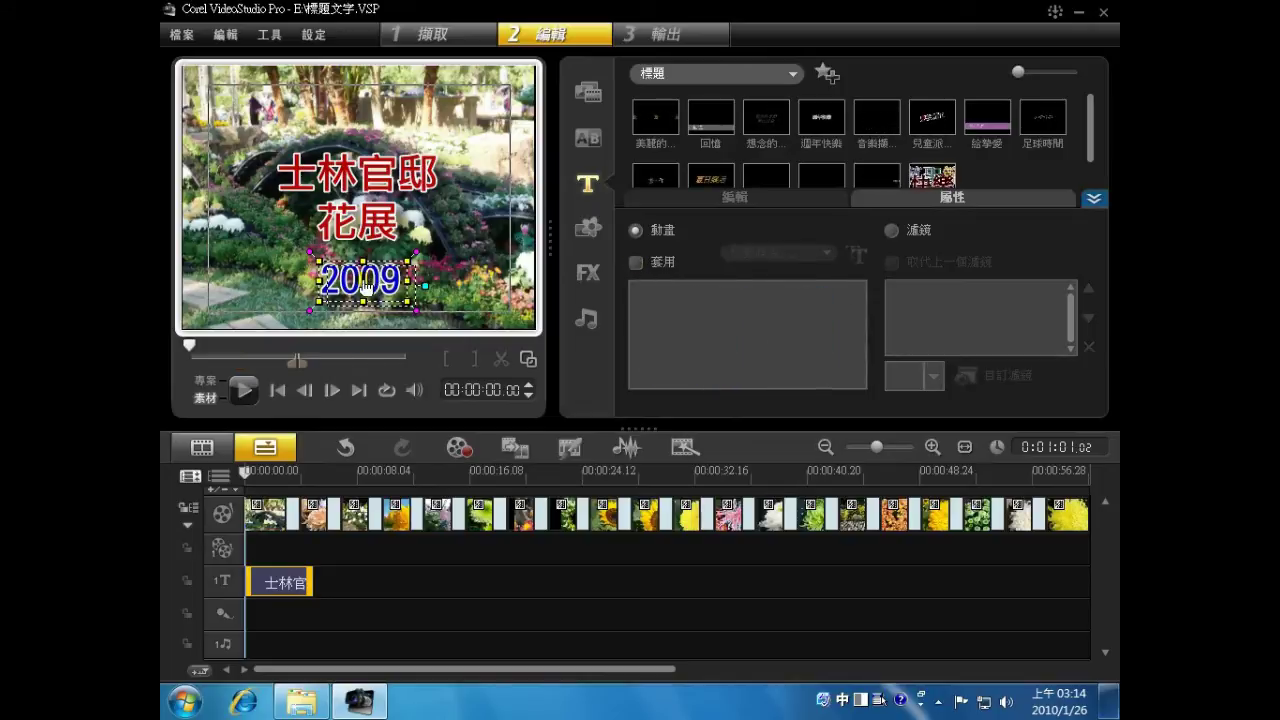
- Move the 2009 title to the lower right of the picture and play the title clip to preview it
{"action": "left_click_drag", "start_coordinate": [366, 287], "coordinate": [467, 294]}
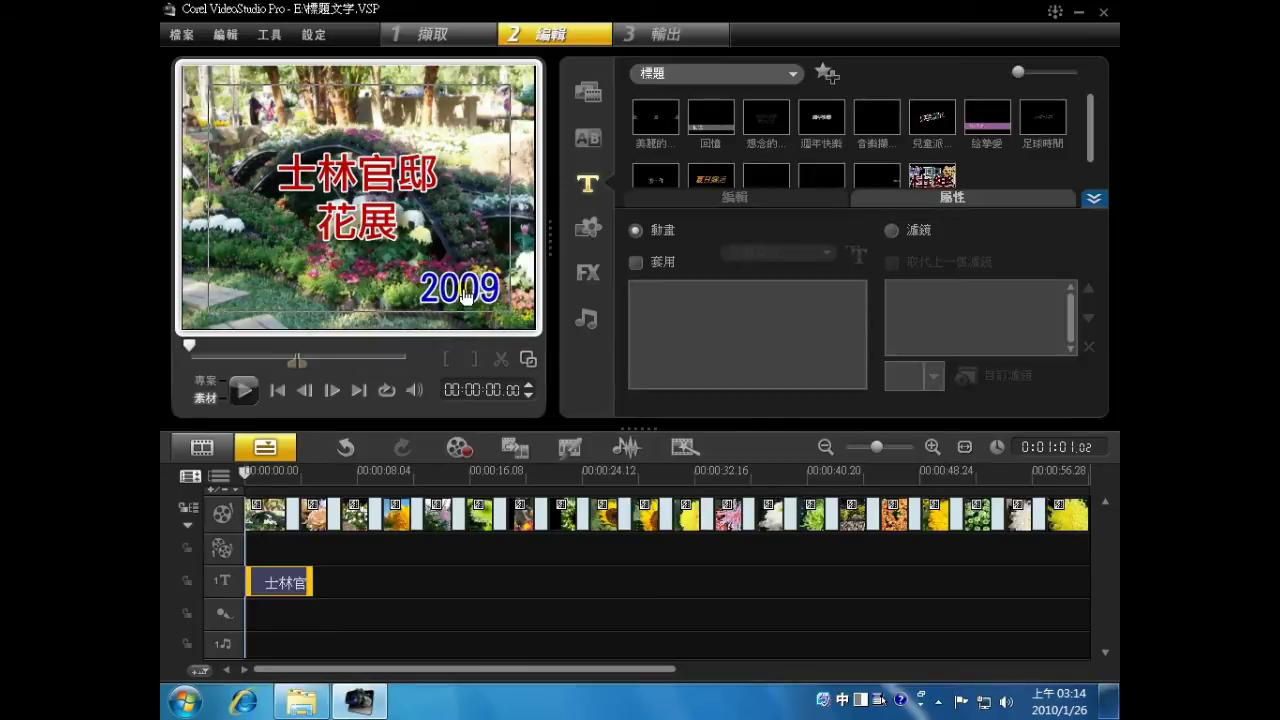
{"action": "left_click", "coordinate": [245, 390]}
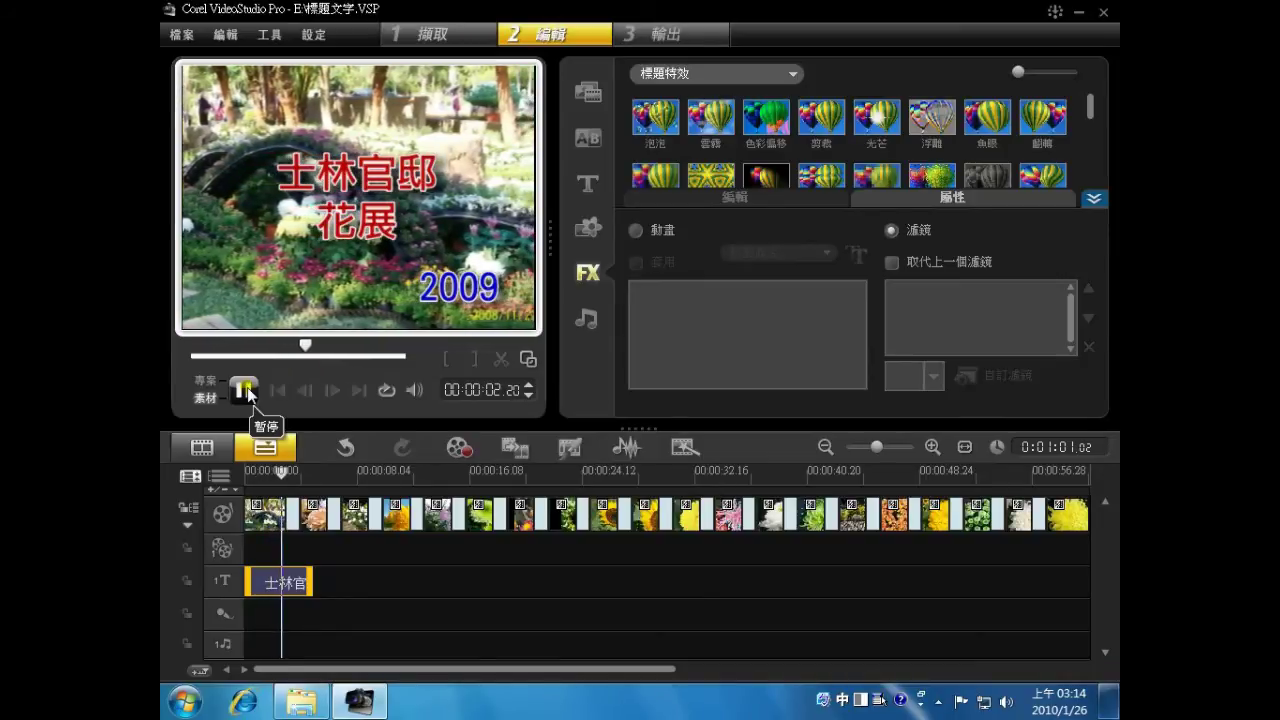
{"action": "left_click", "coordinate": [245, 390]}
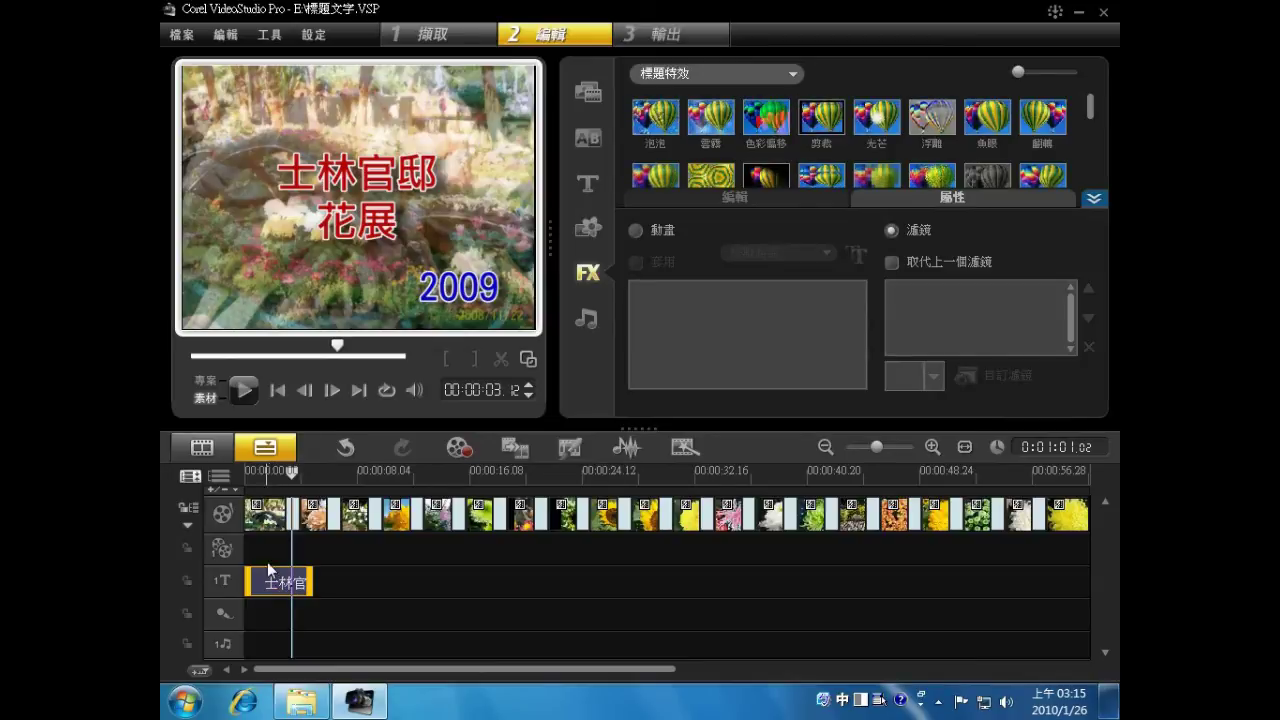
- Enable the second title track, 標題軌 #2, in the track manager
{"action": "left_click", "coordinate": [219, 477]}
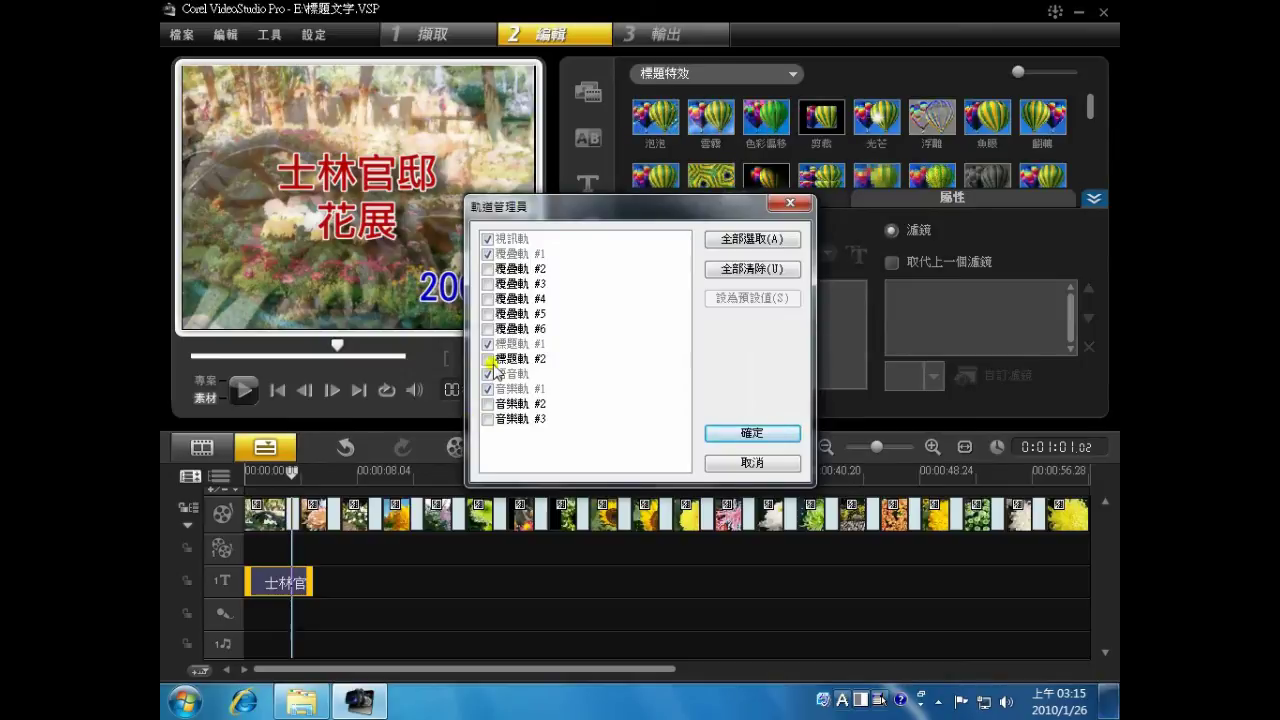
{"action": "left_click", "coordinate": [490, 360]}
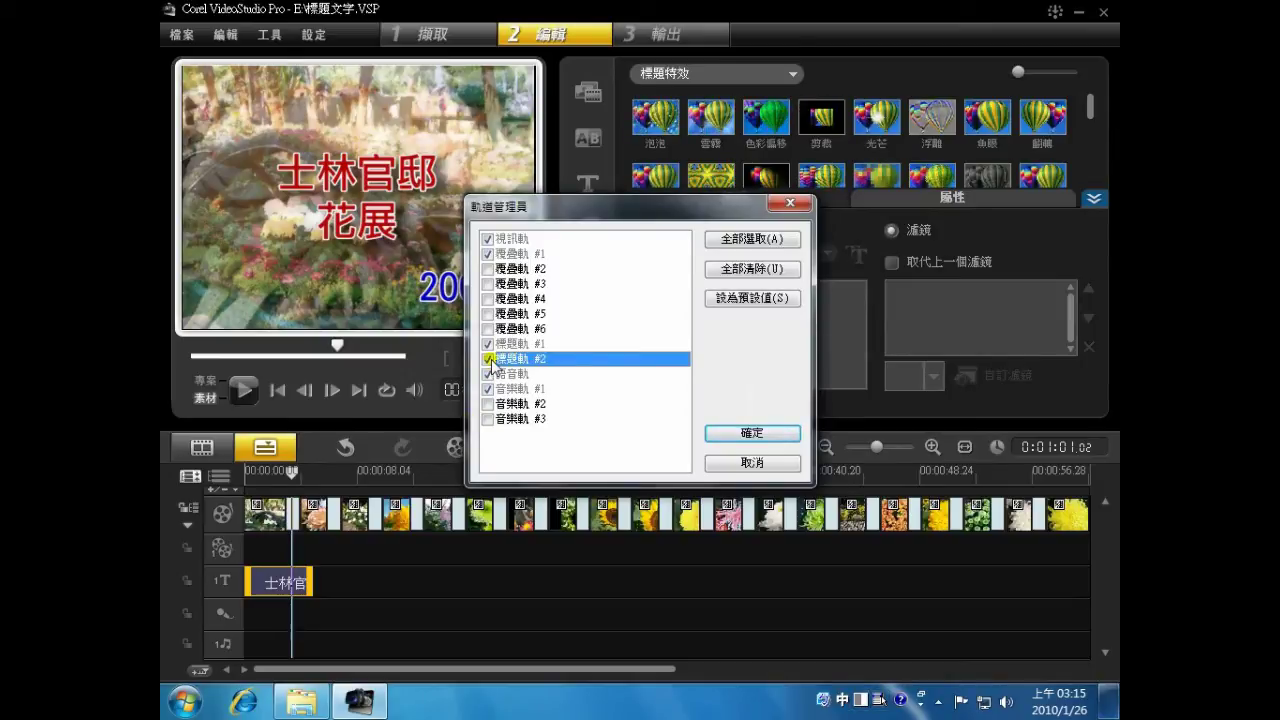
{"action": "left_click", "coordinate": [754, 435]}
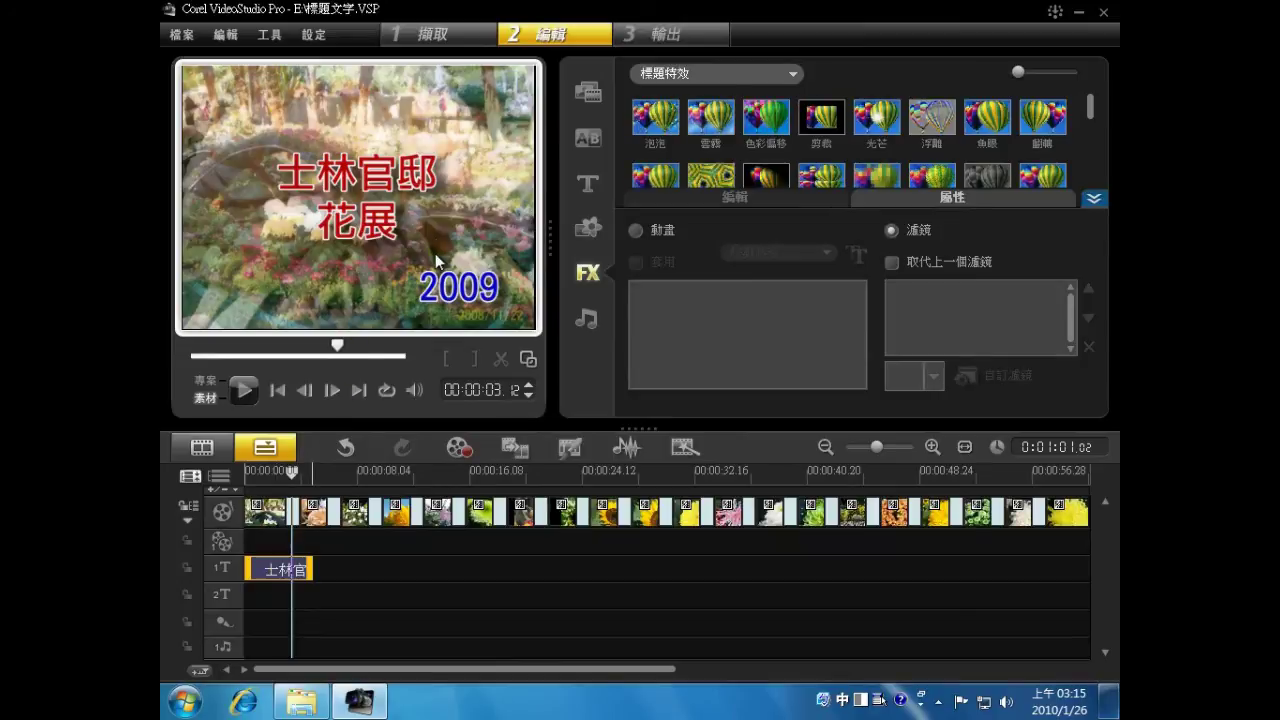
- Copy the title clip to the start of the second title track and remove 士林官邸花展 from the copy
{"action": "right_click", "coordinate": [270, 569]}
{"action": "left_click", "coordinate": [347, 452]}
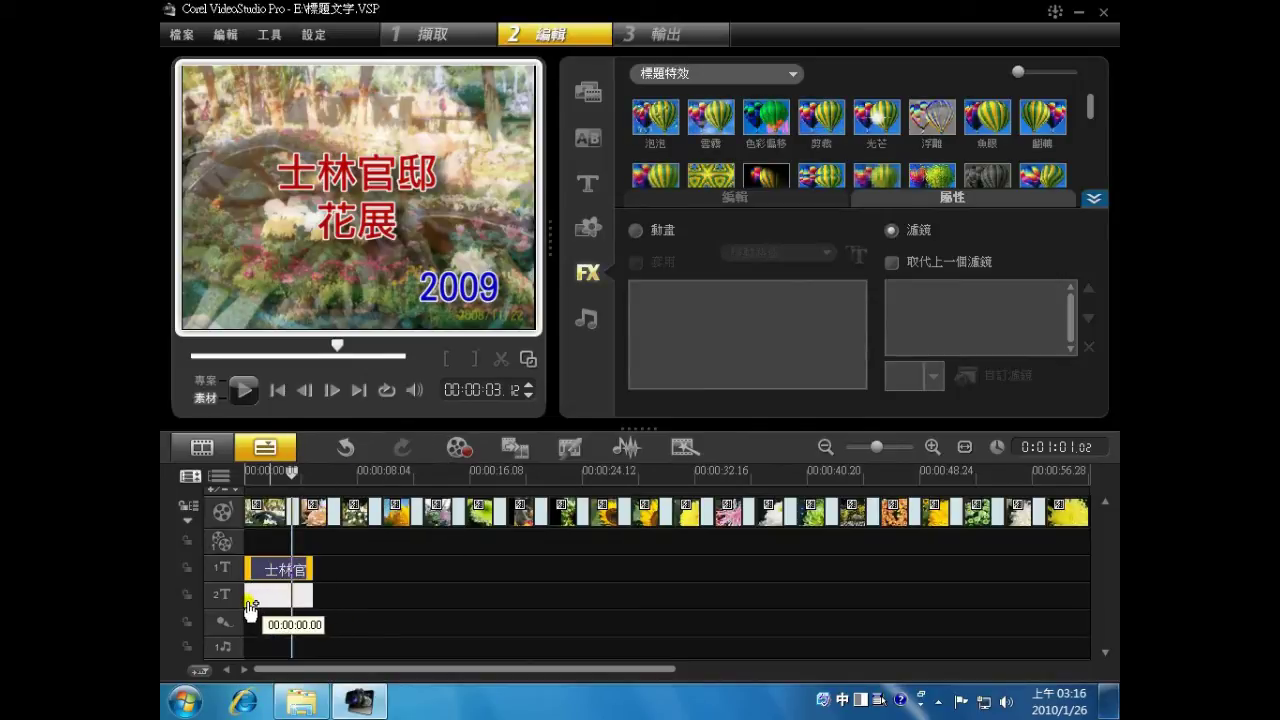
{"action": "left_click", "coordinate": [250, 607]}
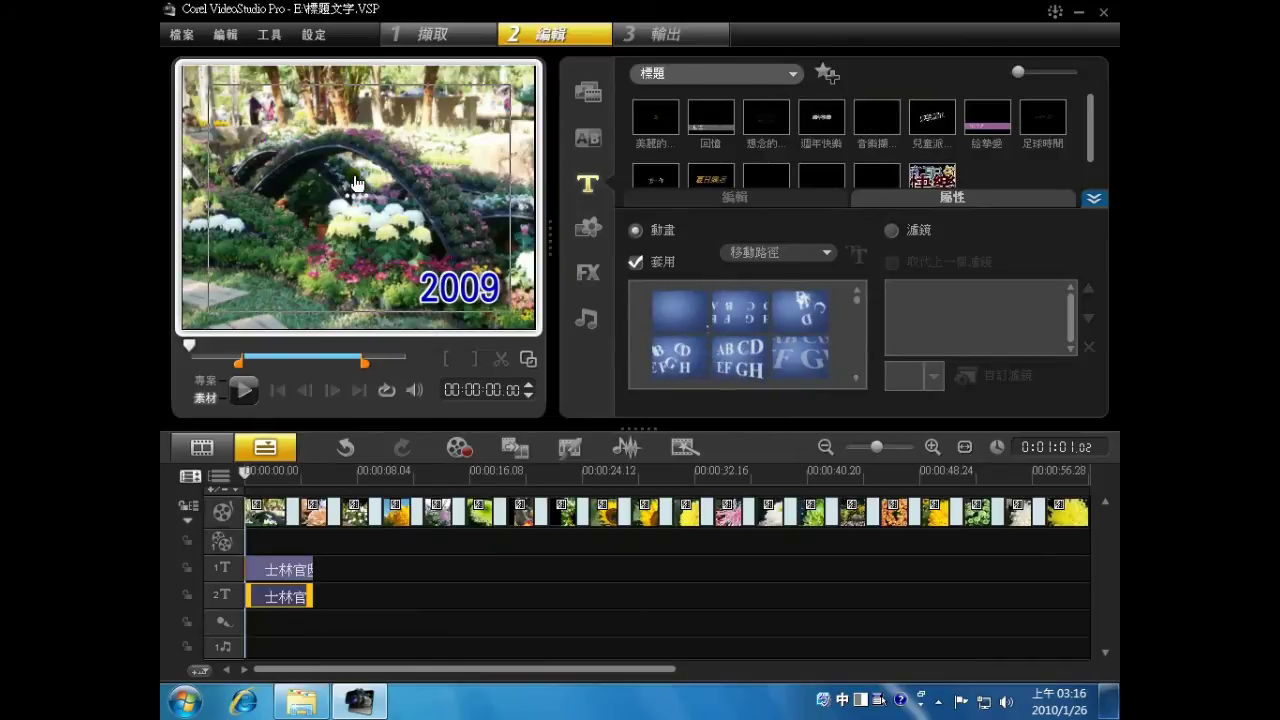
- Delete the 2009 title from the clip on the first title track, keeping only 士林官邸花展
{"action": "left_click", "coordinate": [282, 566]}
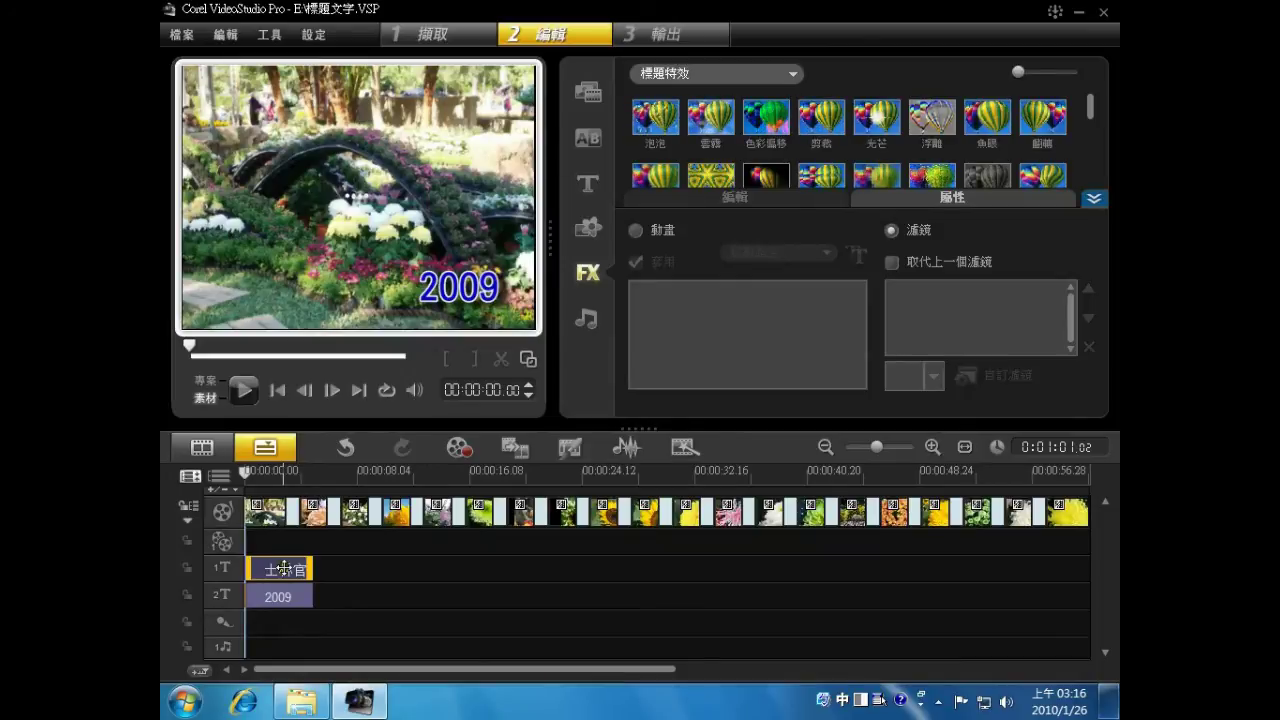
{"action": "left_click", "coordinate": [470, 297]}
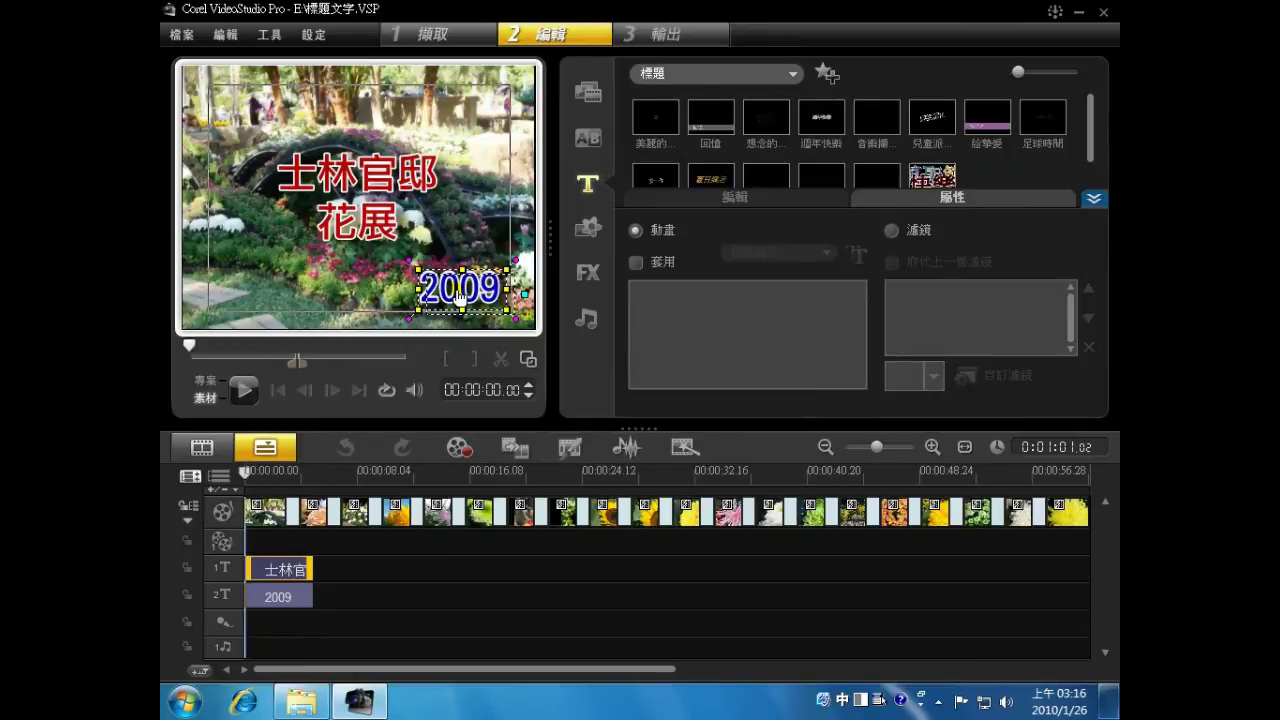
{"action": "left_click", "coordinate": [458, 296]}
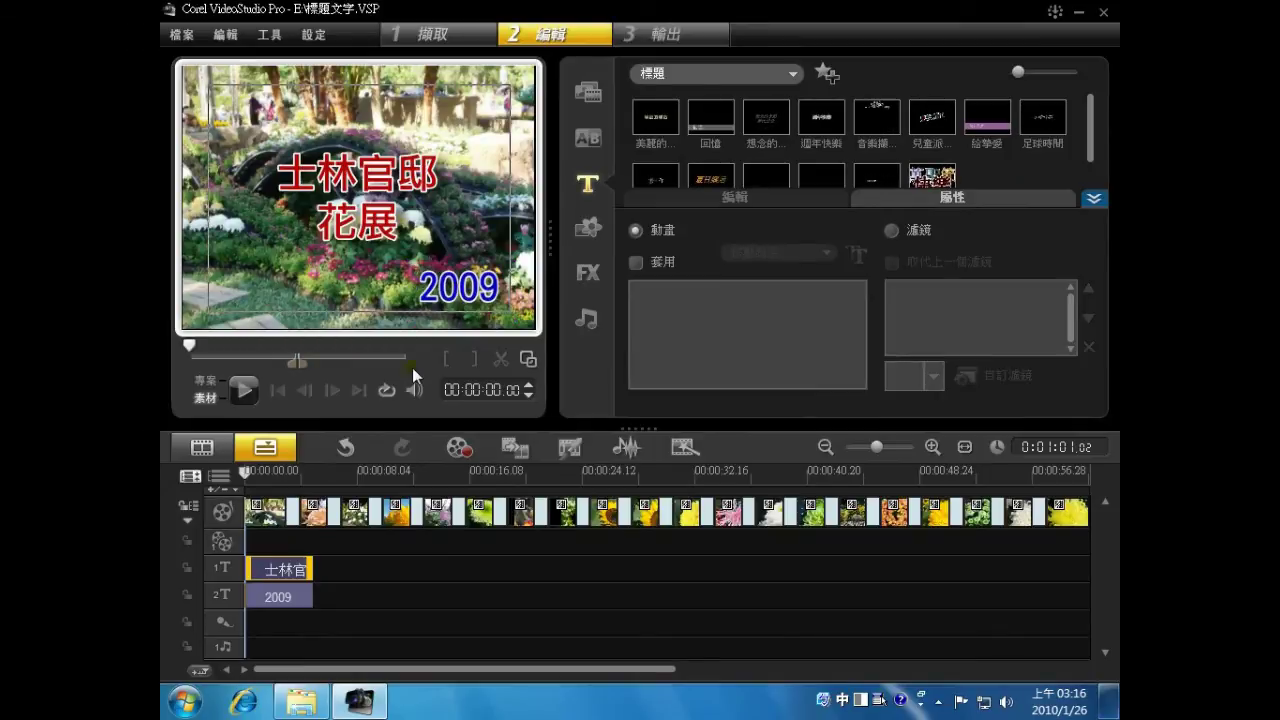
- Lengthen the 2009 clip on the second title track to about 16 seconds
{"action": "left_click", "coordinate": [276, 596]}
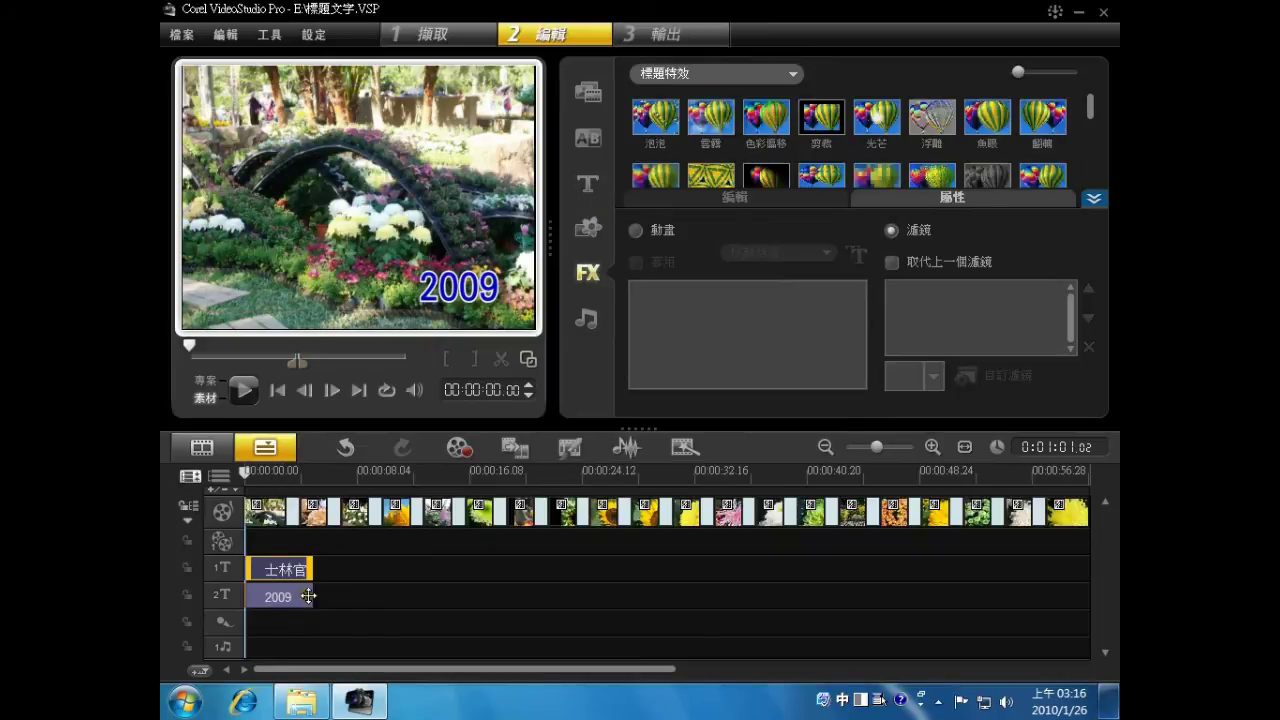
{"action": "left_click_drag", "start_coordinate": [310, 596], "coordinate": [465, 600]}
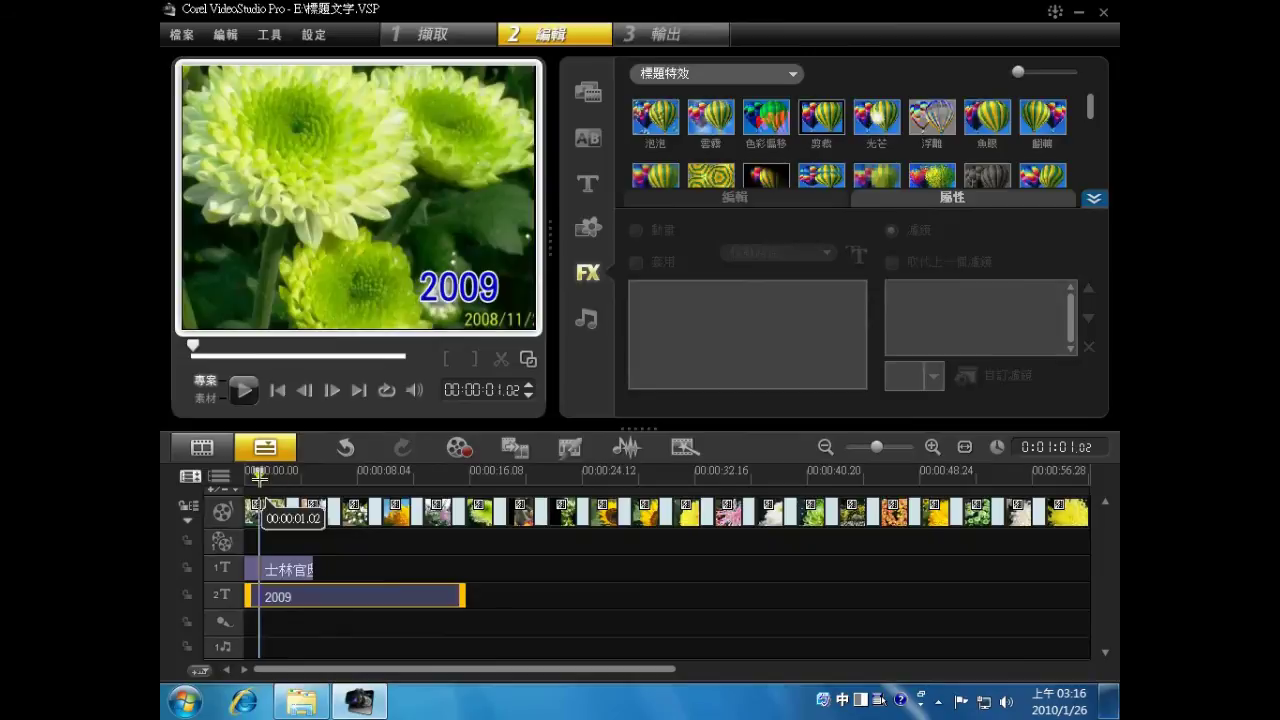
{"action": "left_click", "coordinate": [262, 478]}
- Place the preset title 美麗的城市 on the first title track over the sunflower photo, at about 25 seconds
{"action": "left_click_drag", "start_coordinate": [262, 478], "coordinate": [593, 510]}
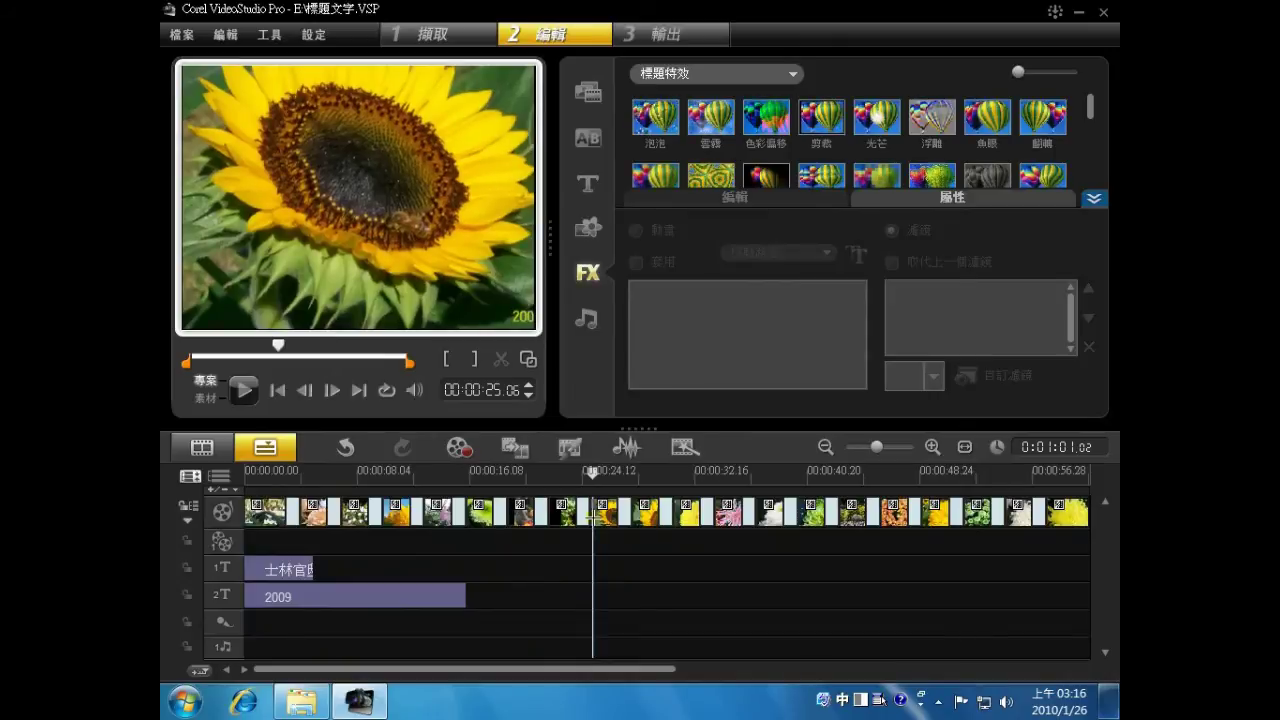
{"action": "mouse_move", "coordinate": [383, 265]}
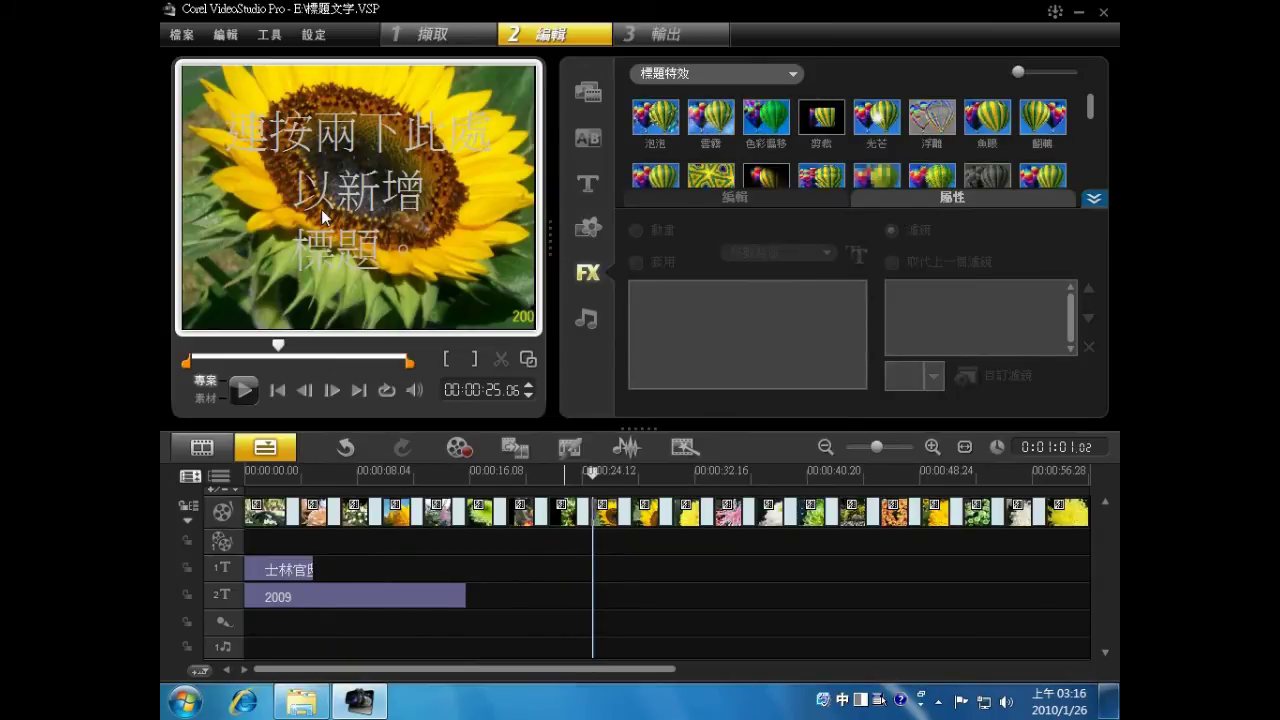
{"action": "left_click", "coordinate": [587, 185]}
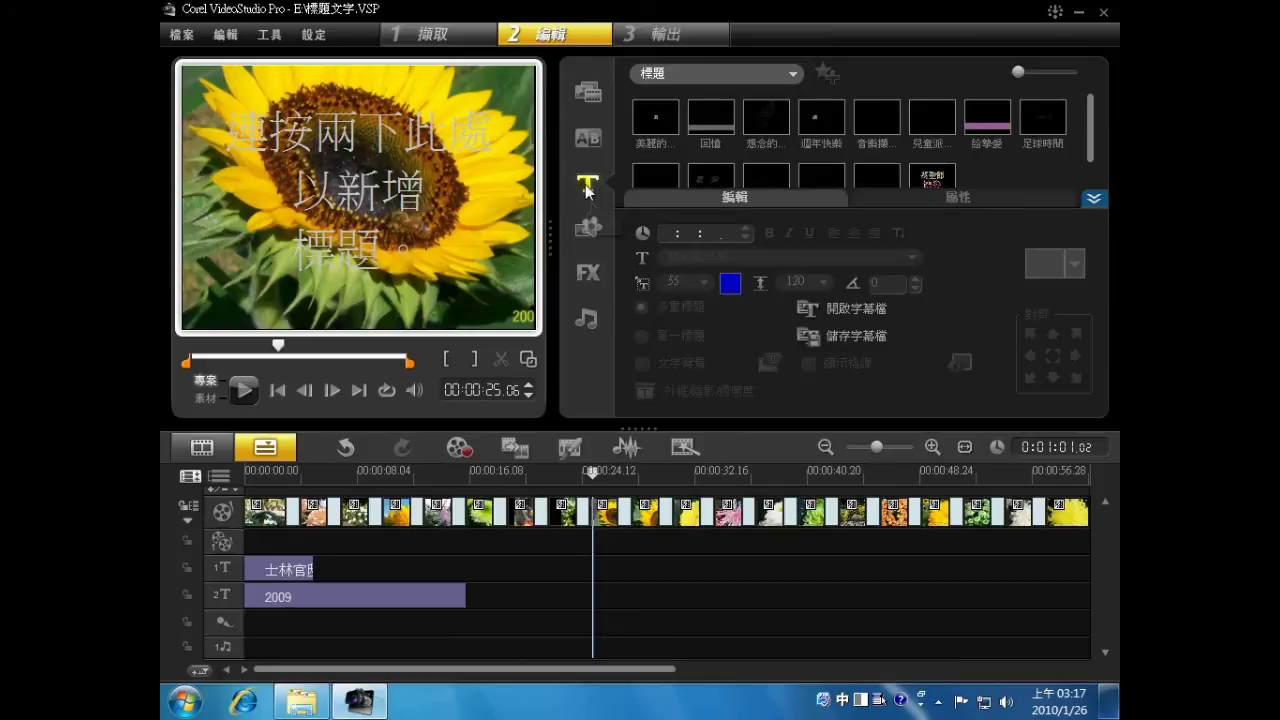
{"action": "left_click", "coordinate": [1094, 198]}
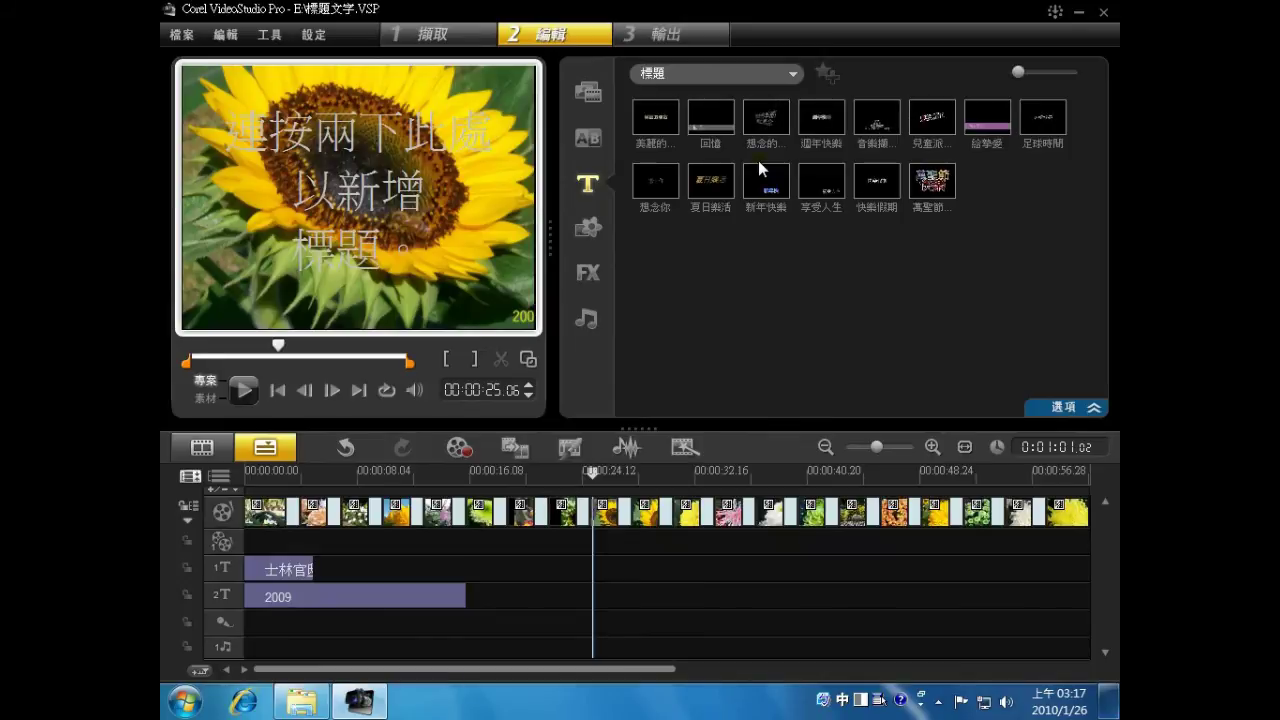
{"action": "left_click", "coordinate": [660, 125]}
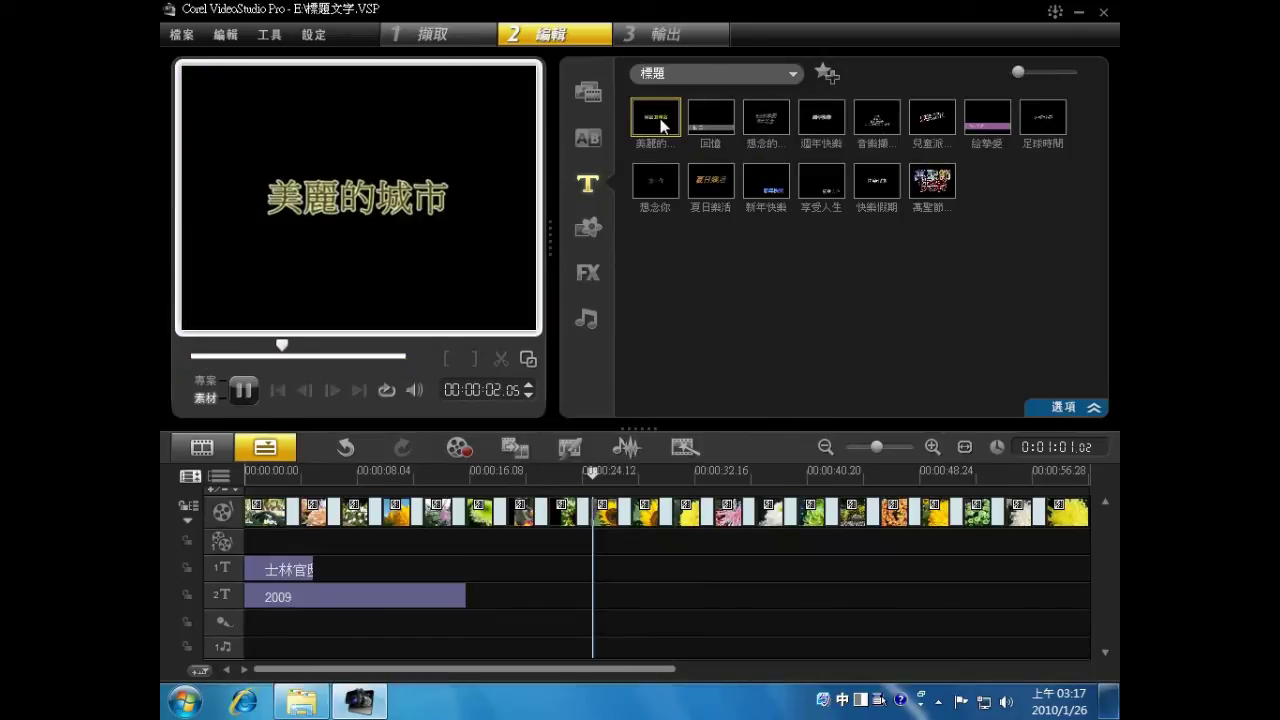
{"action": "left_click_drag", "start_coordinate": [660, 125], "coordinate": [599, 577]}
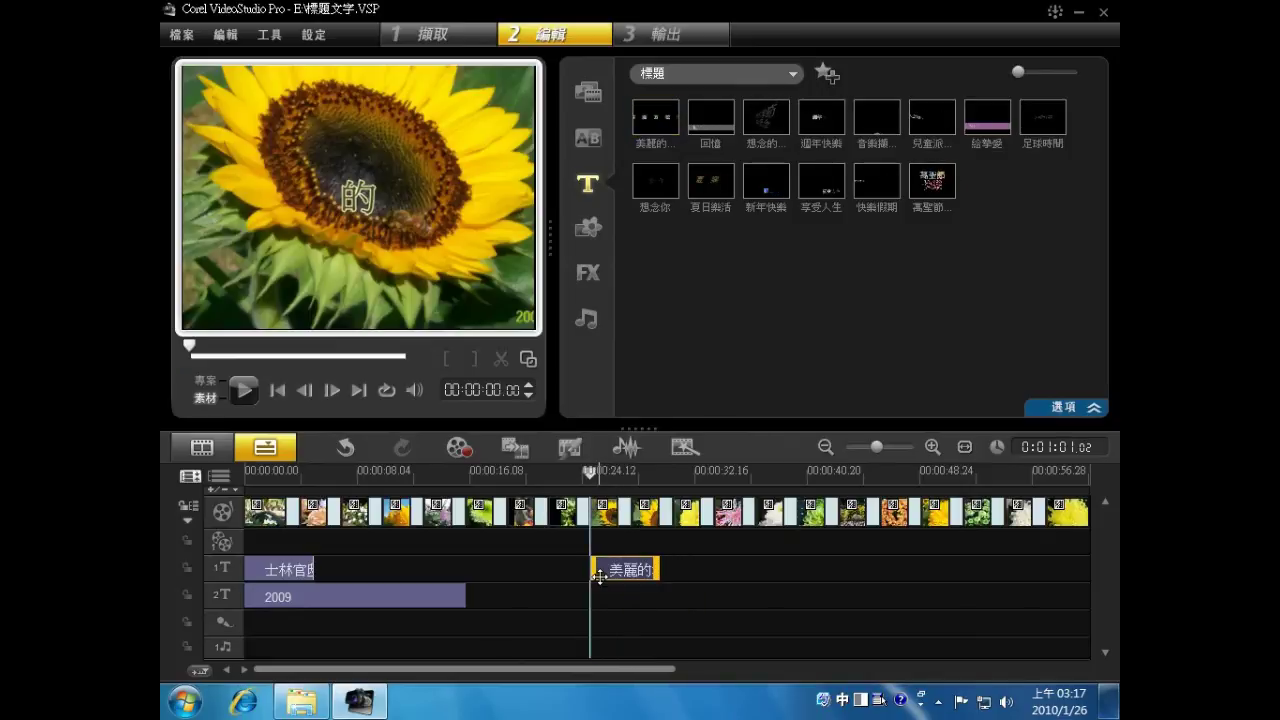
- Replace the preset title's text with 向日葵 and shift it to the horizontal centre of the picture
{"action": "double_click", "coordinate": [343, 205]}
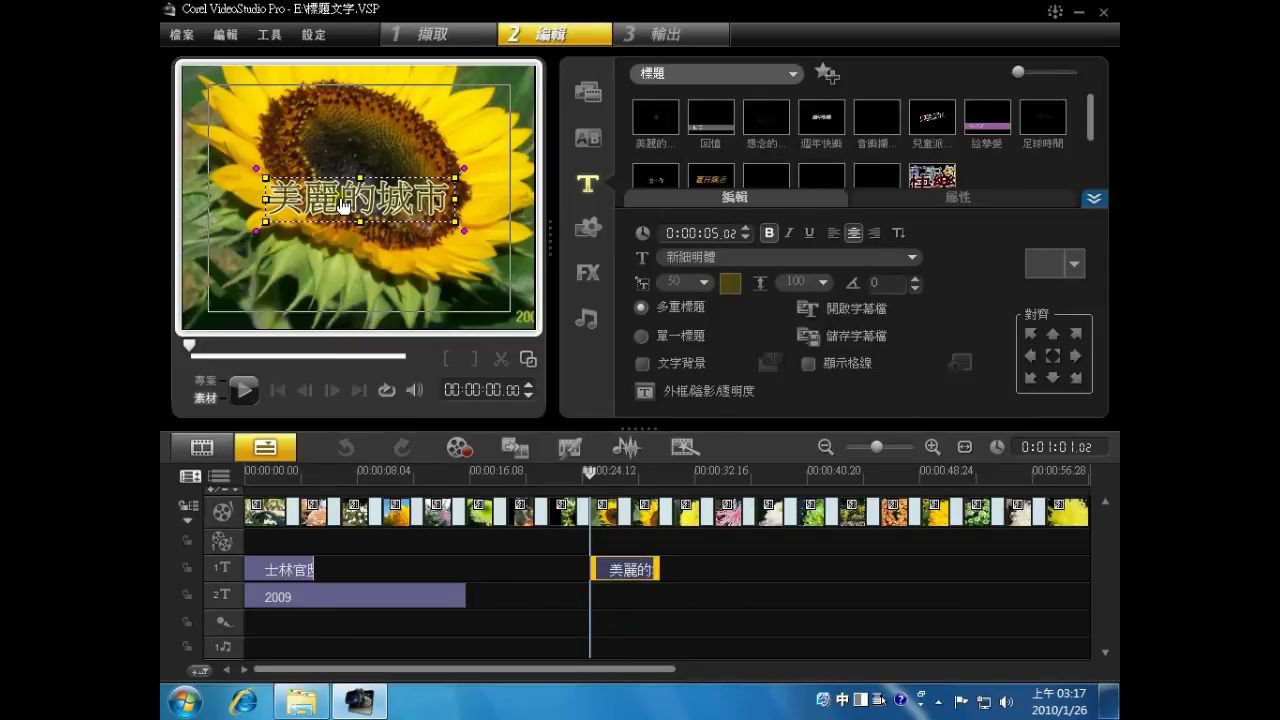
{"action": "left_click", "coordinate": [360, 207]}
{"action": "left_click_drag", "start_coordinate": [279, 203], "coordinate": [458, 213]}
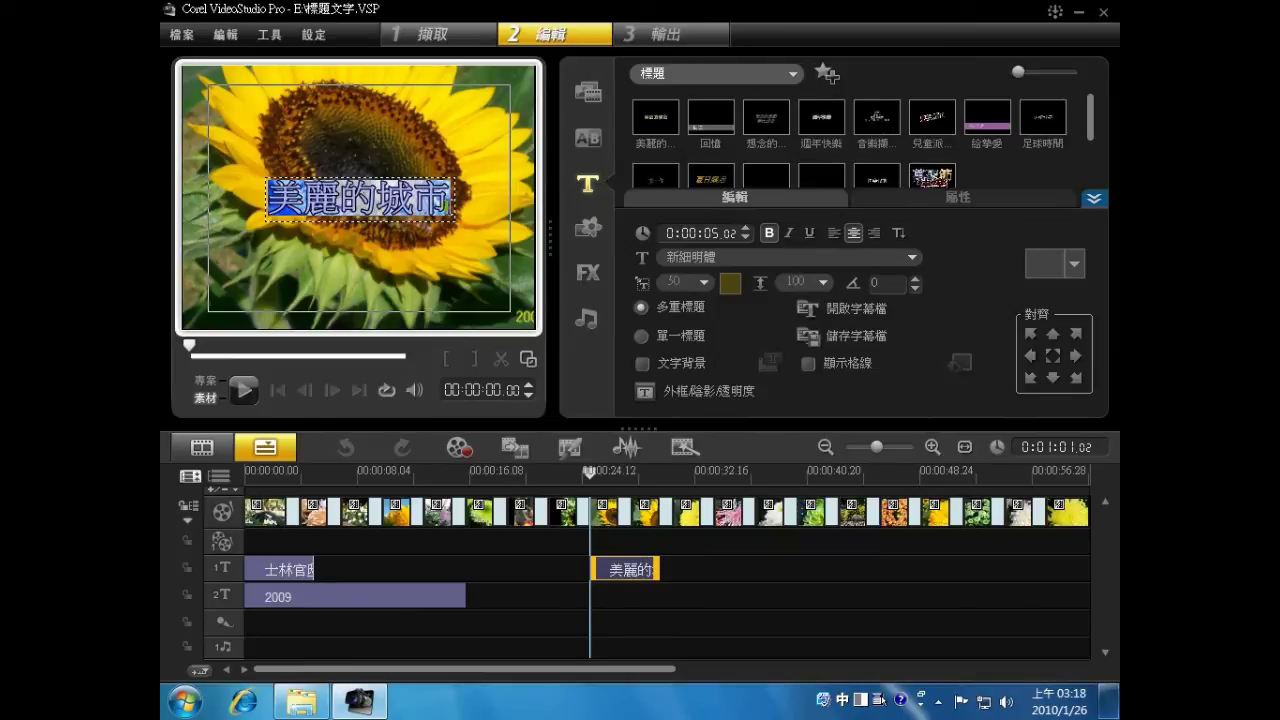
{"action": "type", "text": "向日葵"}
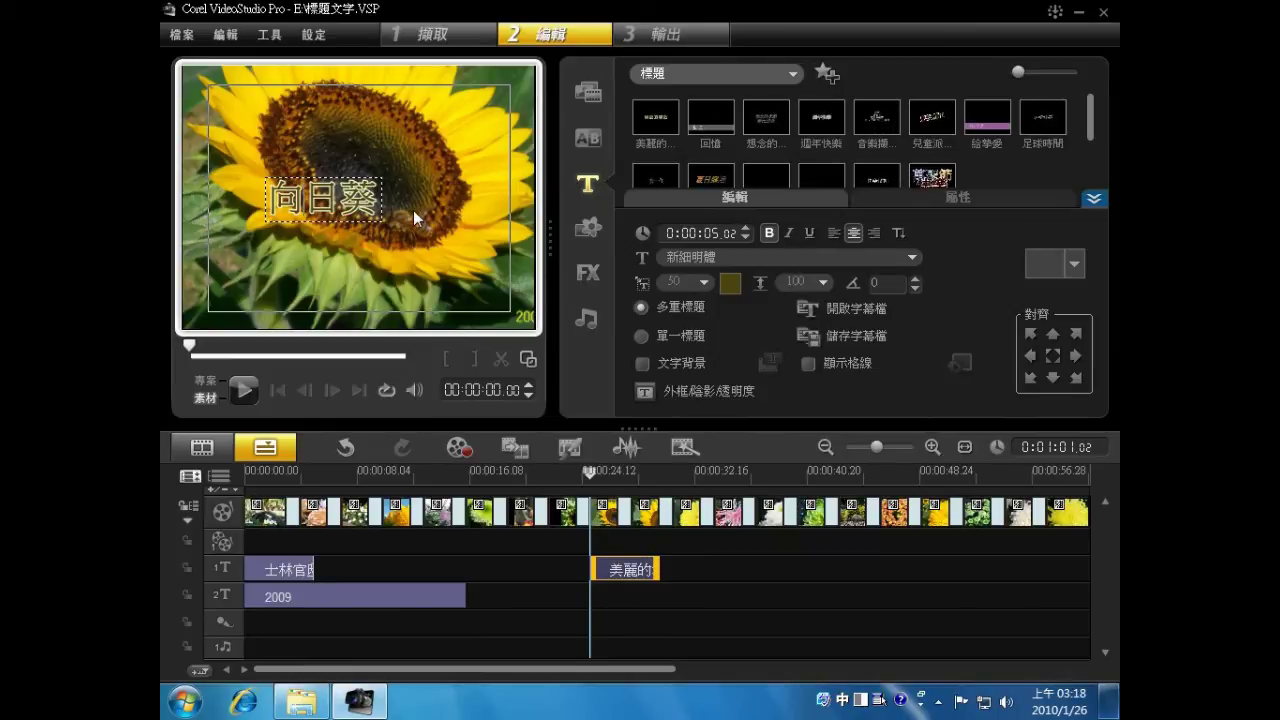
{"action": "left_click", "coordinate": [413, 210]}
{"action": "left_click_drag", "start_coordinate": [365, 212], "coordinate": [398, 218]}
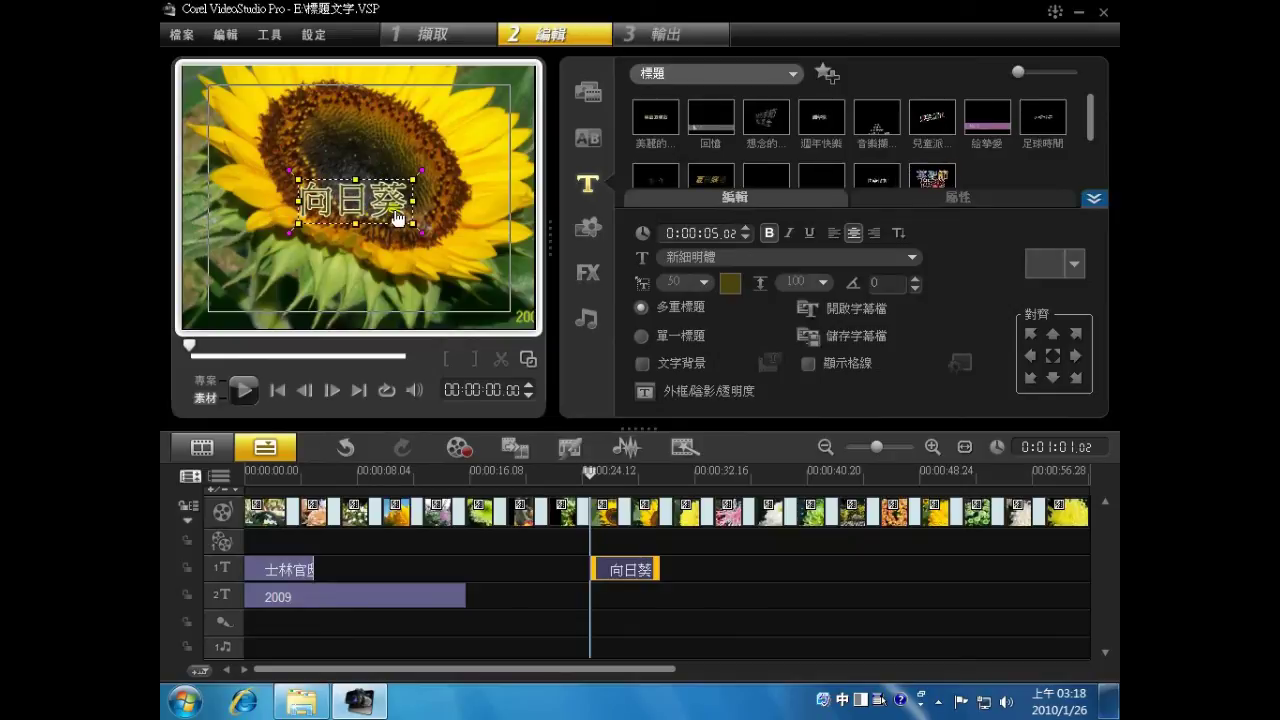
- Set the 向日葵 title's font to 華康儷中黑, enlarge it to size 74 and move it lower in the picture
{"action": "left_click", "coordinate": [769, 257]}
{"action": "left_click", "coordinate": [904, 353]}
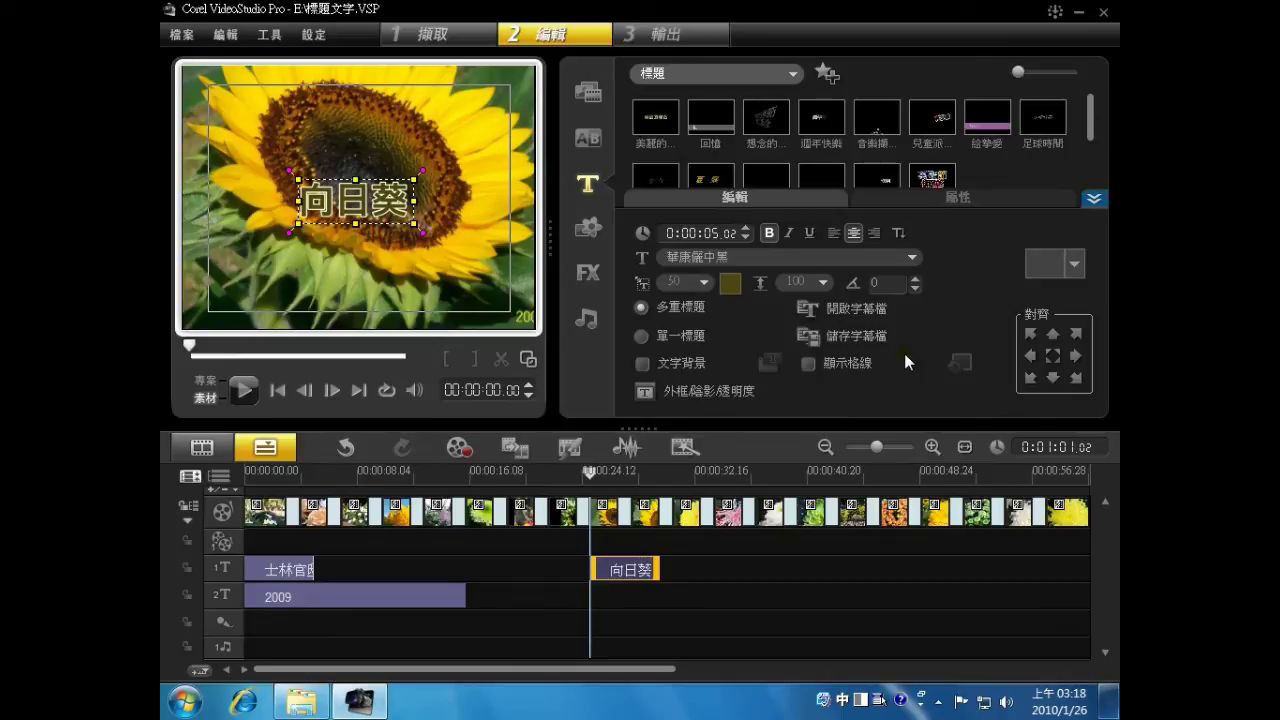
{"action": "left_click_drag", "start_coordinate": [414, 222], "coordinate": [397, 297]}
- Play the 向日葵 title clip and scrub through its second half to check how it appears over the sunflowers
{"action": "left_click", "coordinate": [245, 391]}
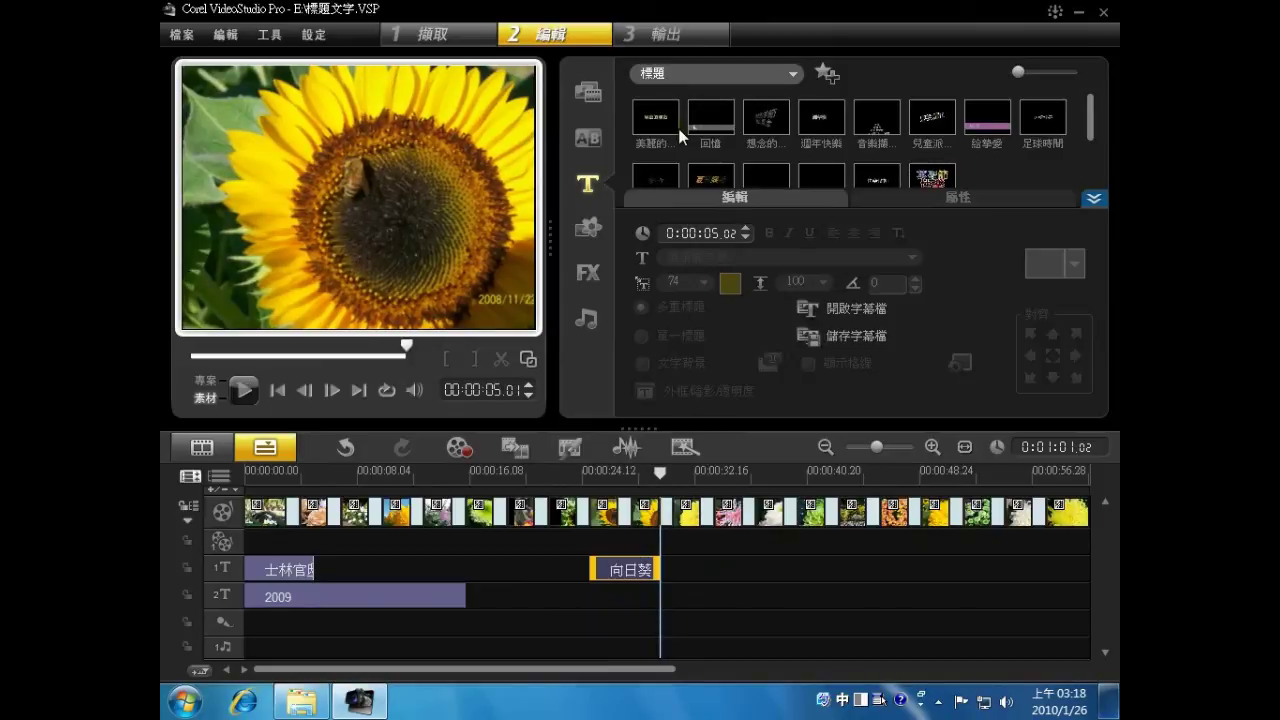
{"action": "left_click_drag", "start_coordinate": [660, 472], "coordinate": [626, 478]}
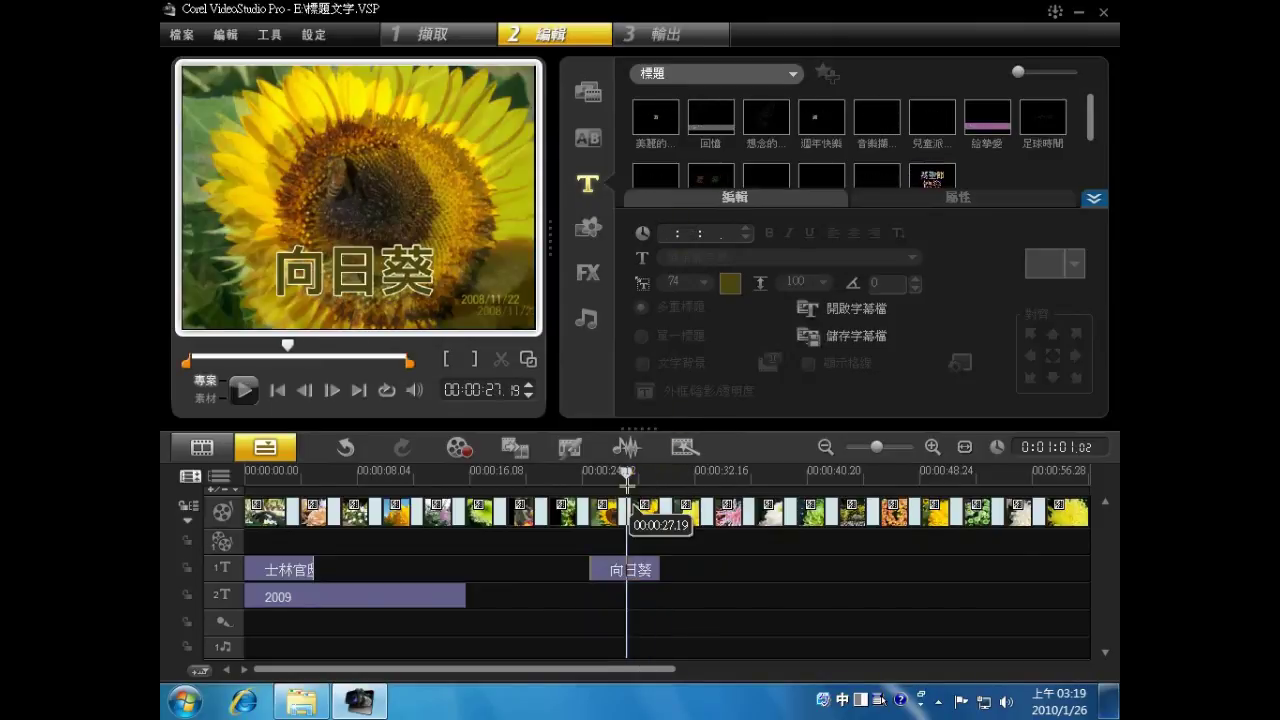
{"action": "left_click_drag", "start_coordinate": [626, 478], "coordinate": [636, 482]}
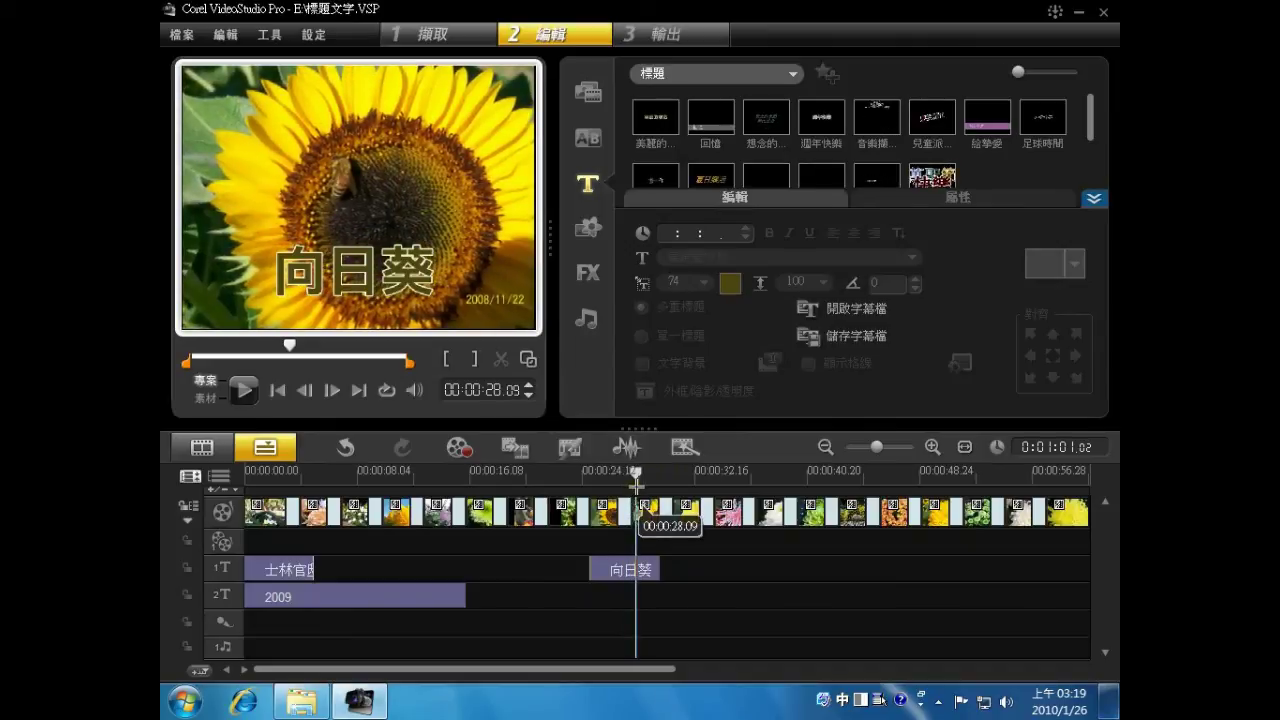